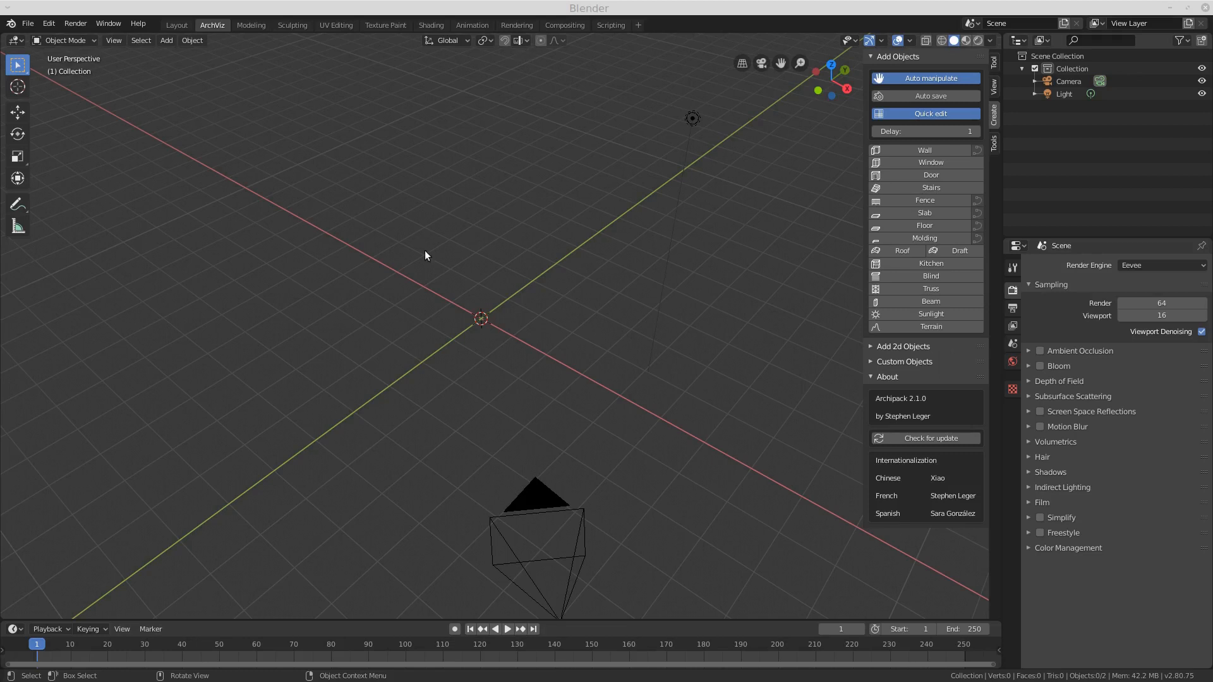
# Step: Set snapping to Increment with Absolute Grid Snap enabled, and turn snapping on
pyautogui.click(526, 41)
pyautogui.click(526, 41)
pyautogui.click(526, 40)
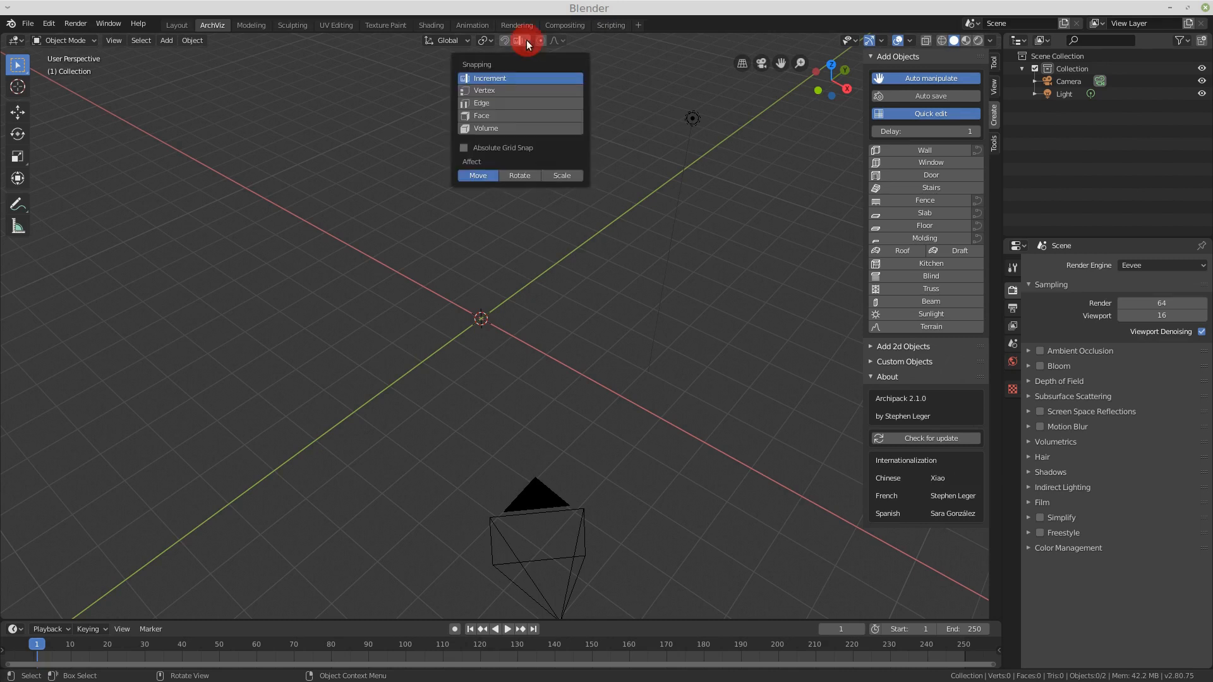
pyautogui.click(486, 90)
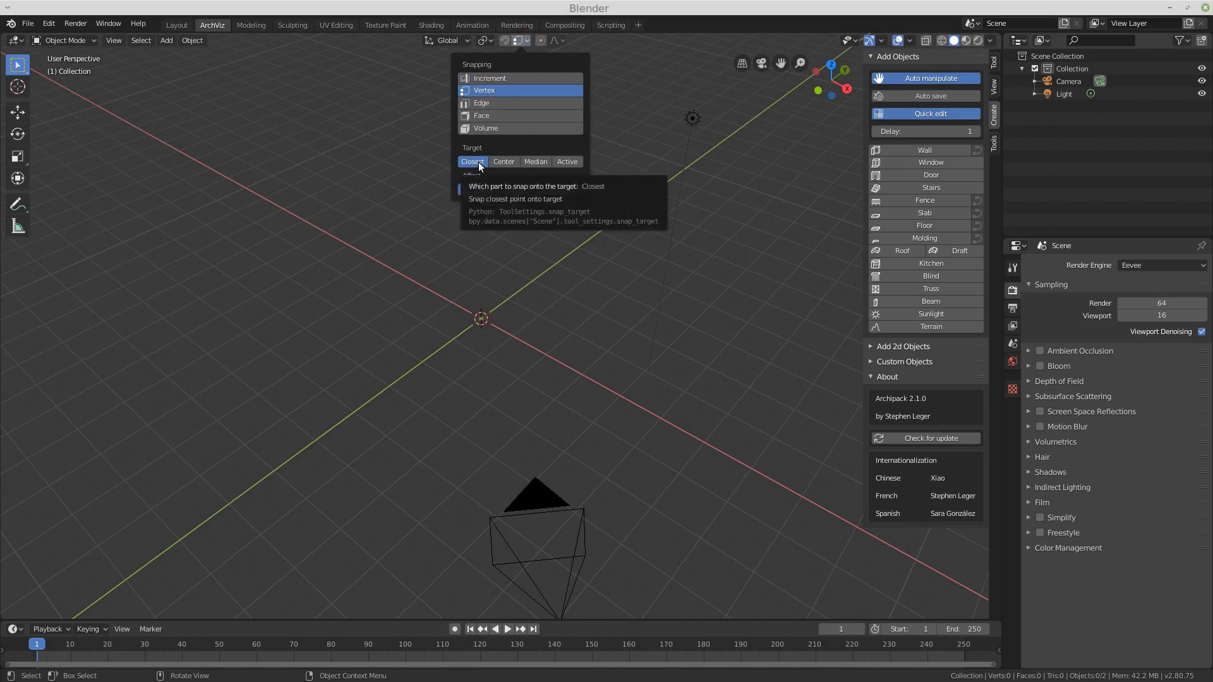
pyautogui.click(498, 78)
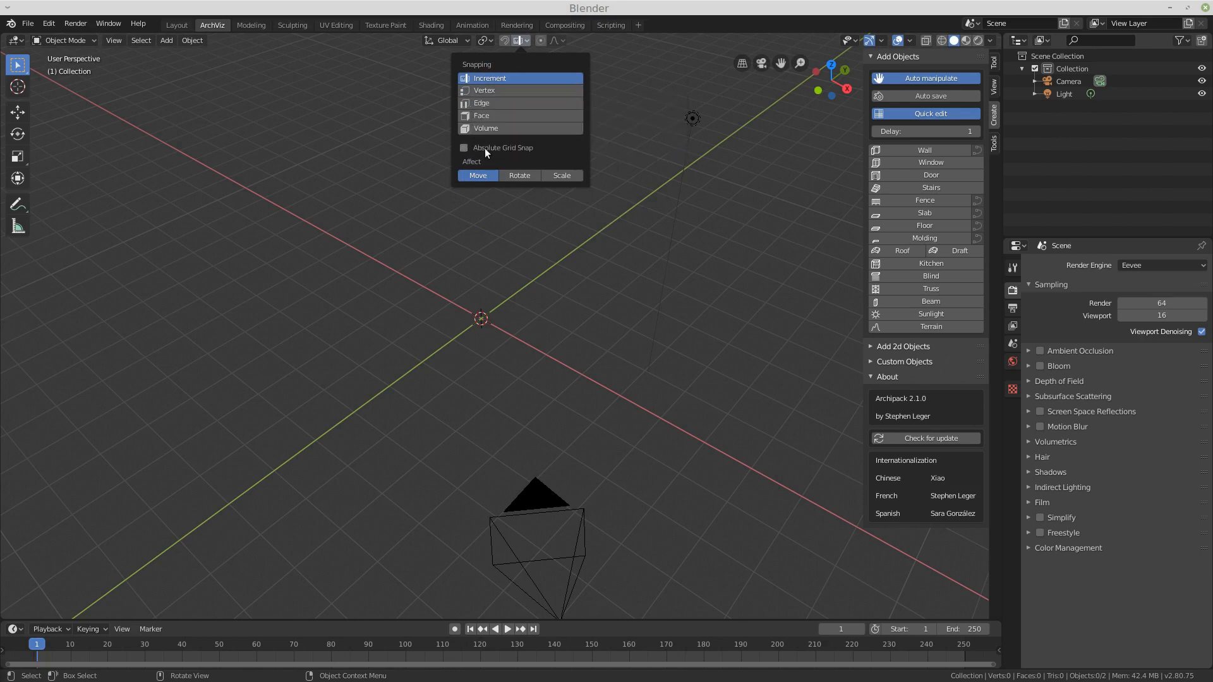
pyautogui.click(465, 148)
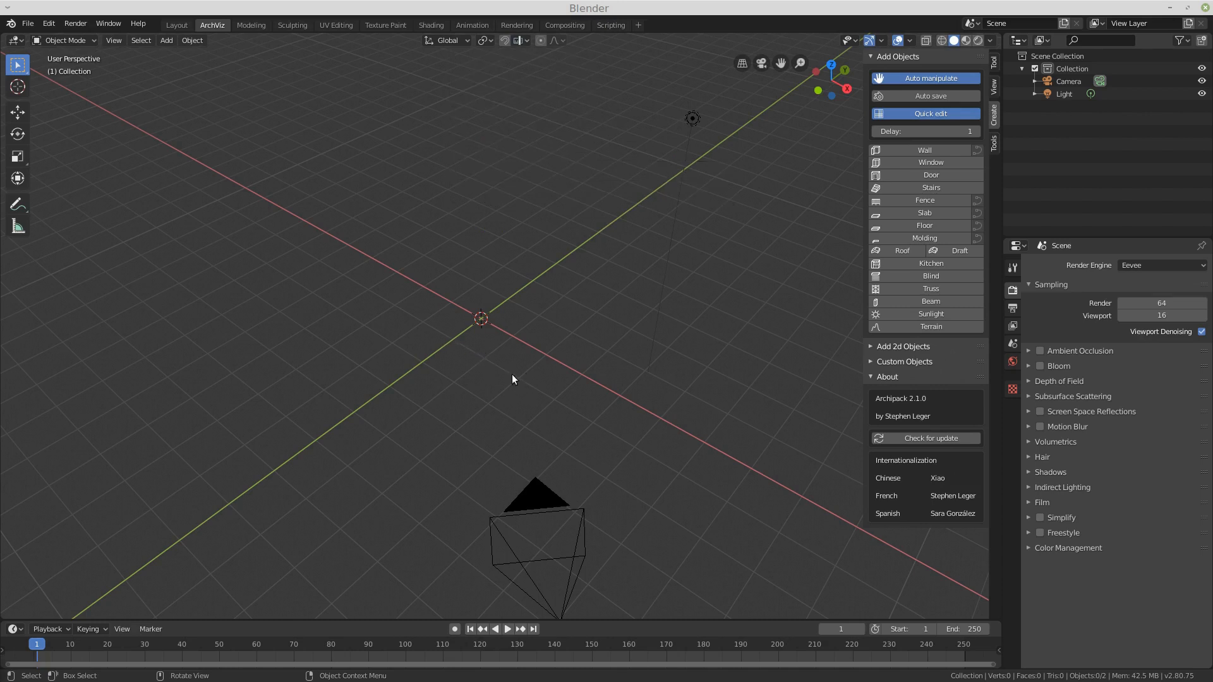
pyautogui.click(505, 41)
pyautogui.hotkey('shift', 'a')
pyautogui.moveTo(490, 303)
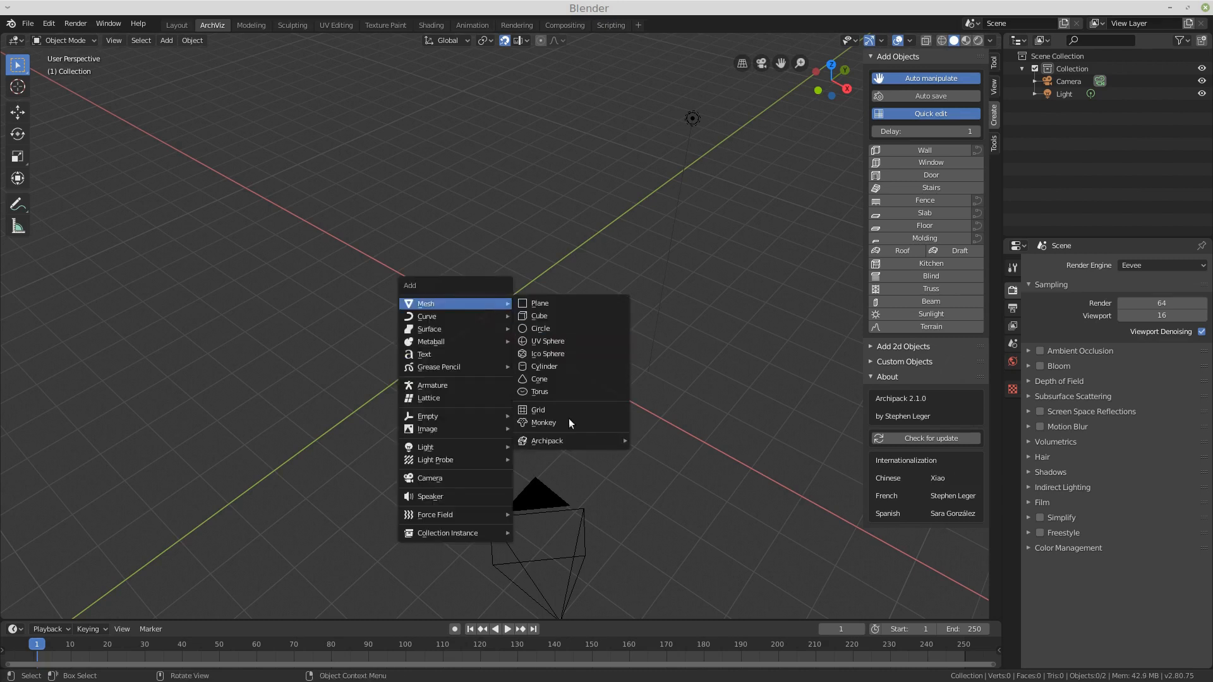
pyautogui.moveTo(567, 441)
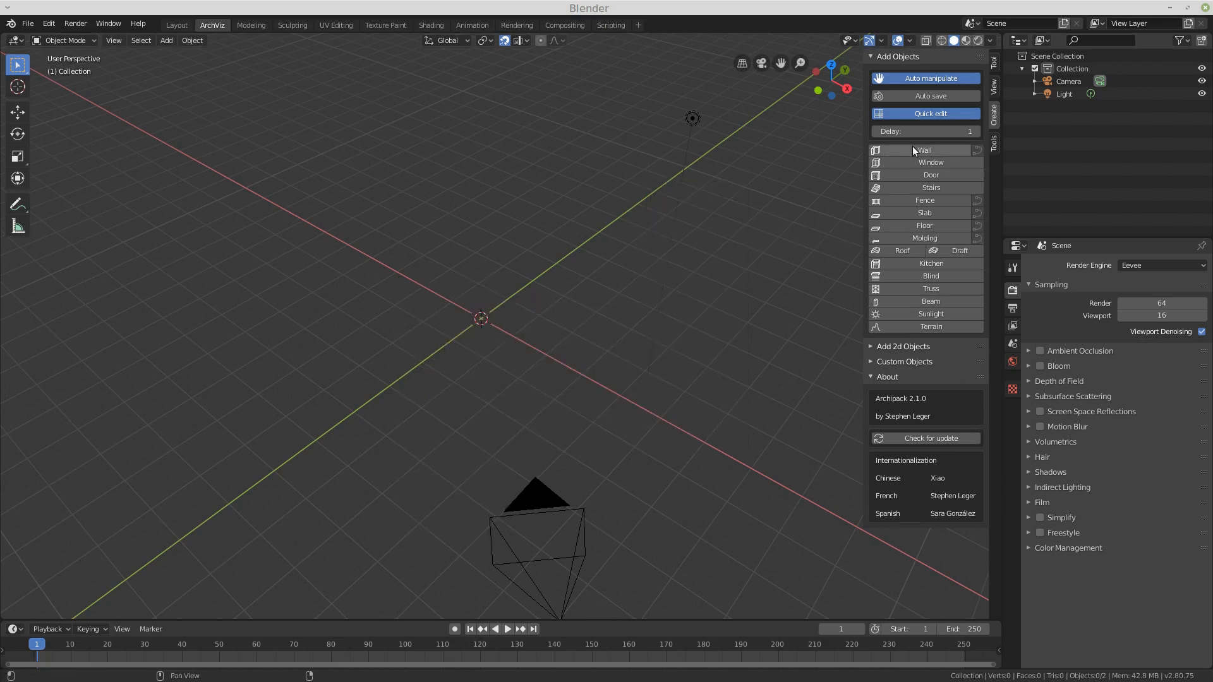
pyautogui.hotkey('shift', 'a')
pyautogui.moveTo(338, 298)
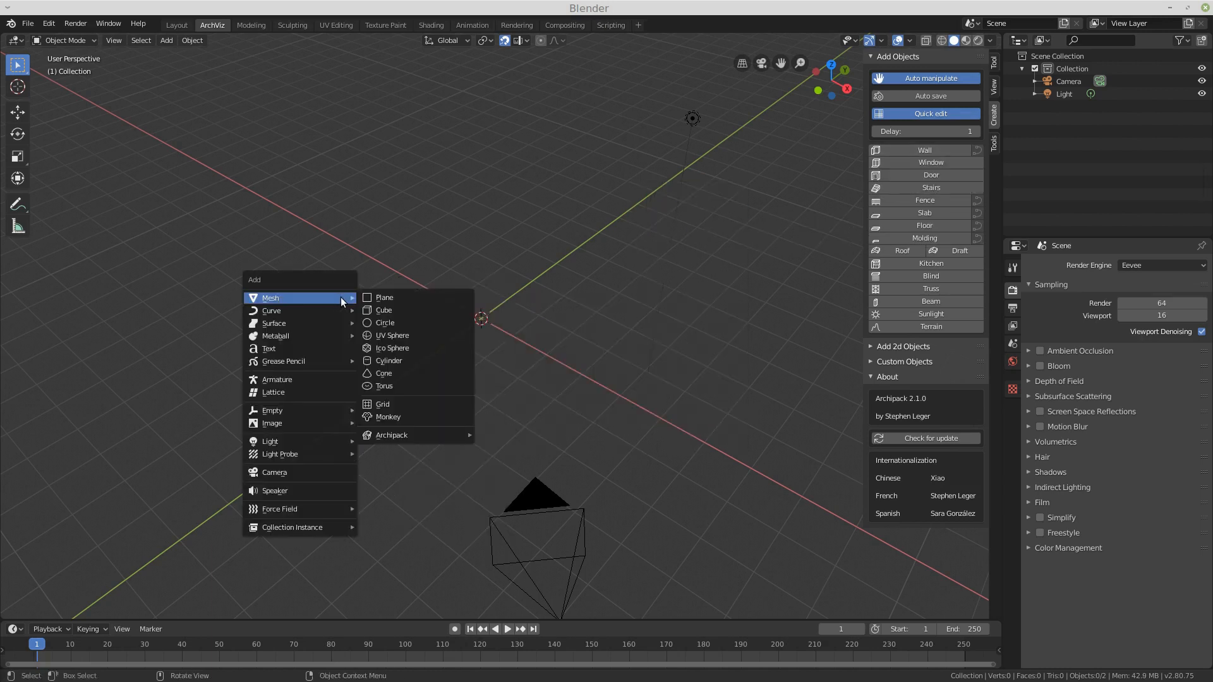
pyautogui.moveTo(456, 435)
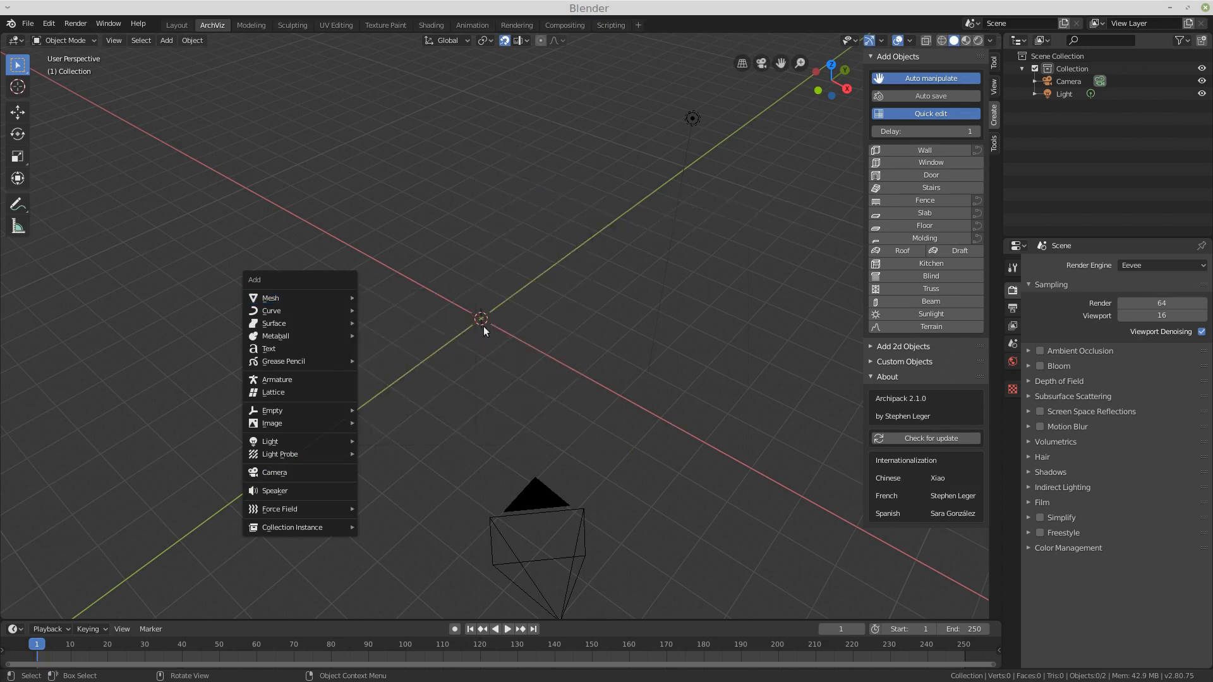
pyautogui.click(489, 320)
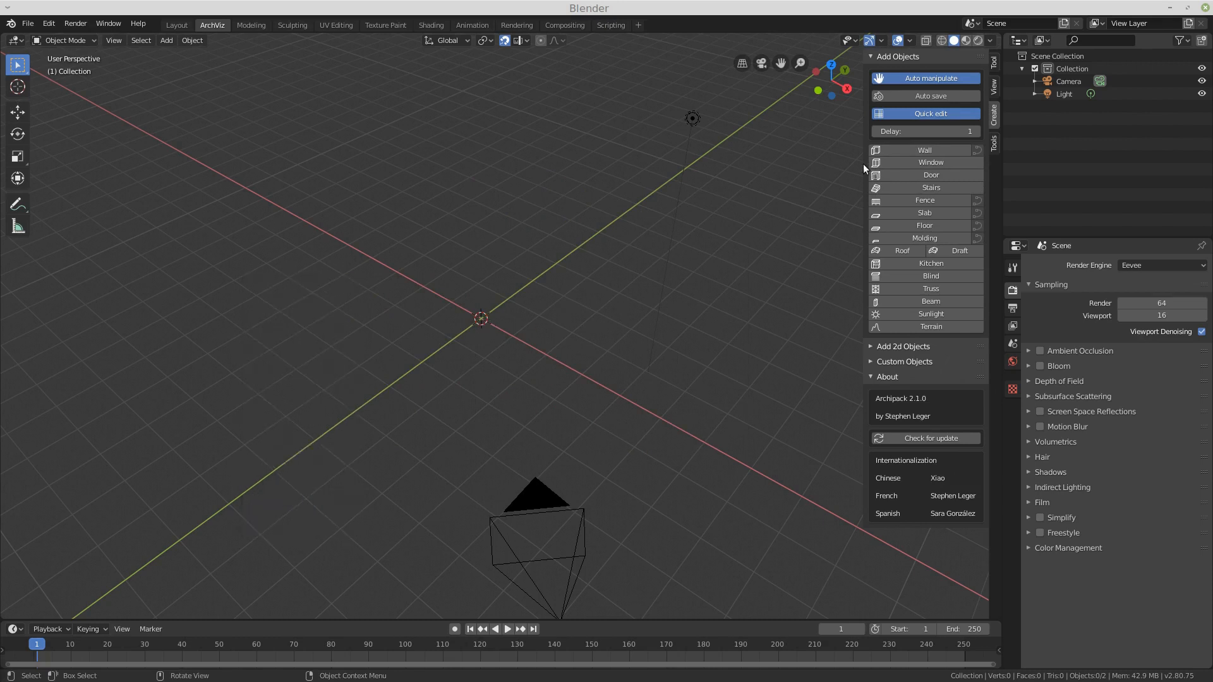
# Step: Start drawing a wall with the Outside 30x240 preset, 4 m long from the origin along the X axis
pyautogui.click(893, 150)
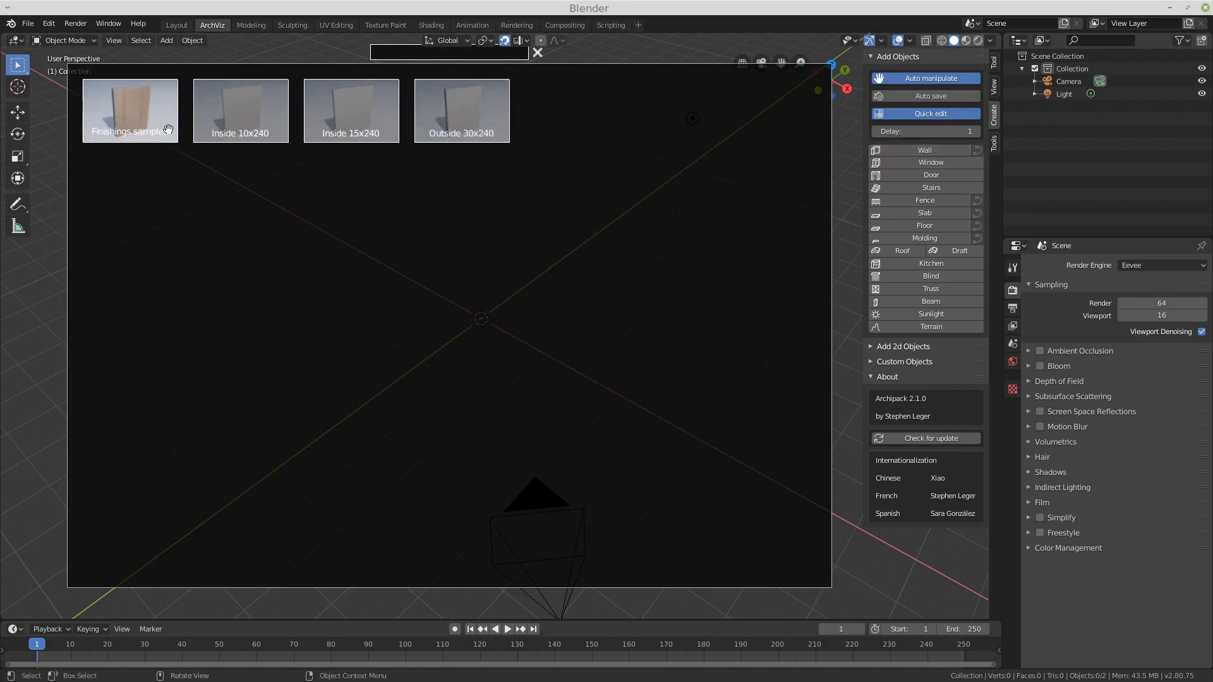
pyautogui.click(460, 120)
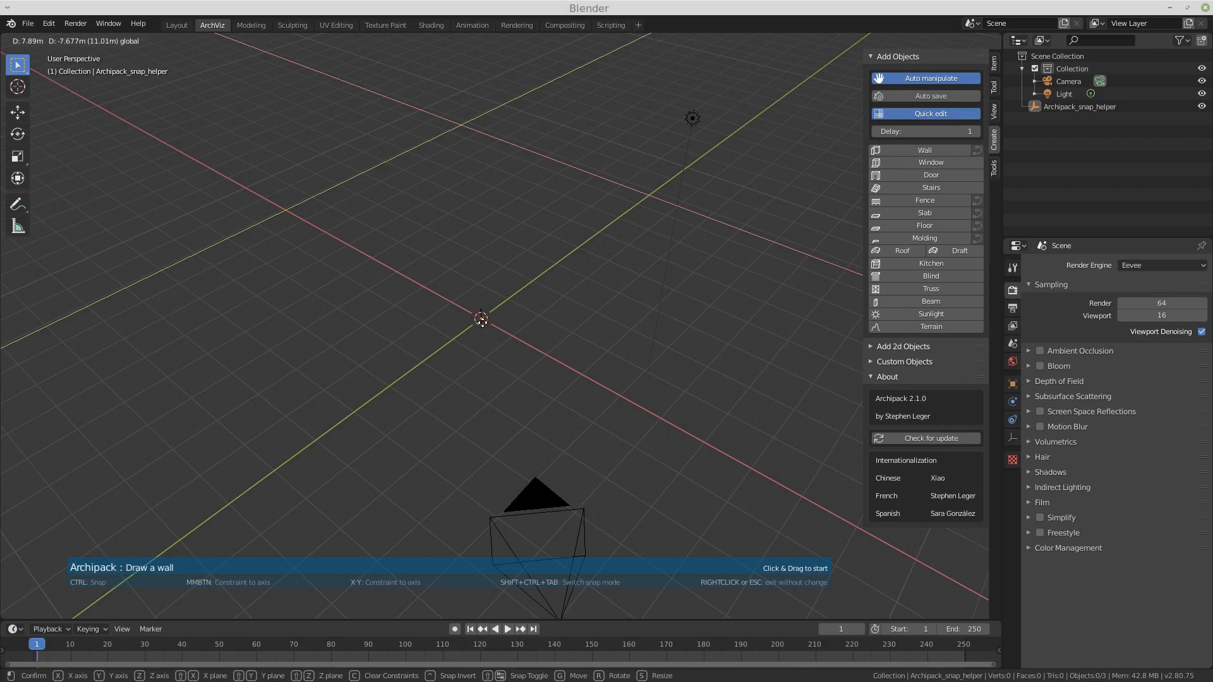
pyautogui.click(481, 320)
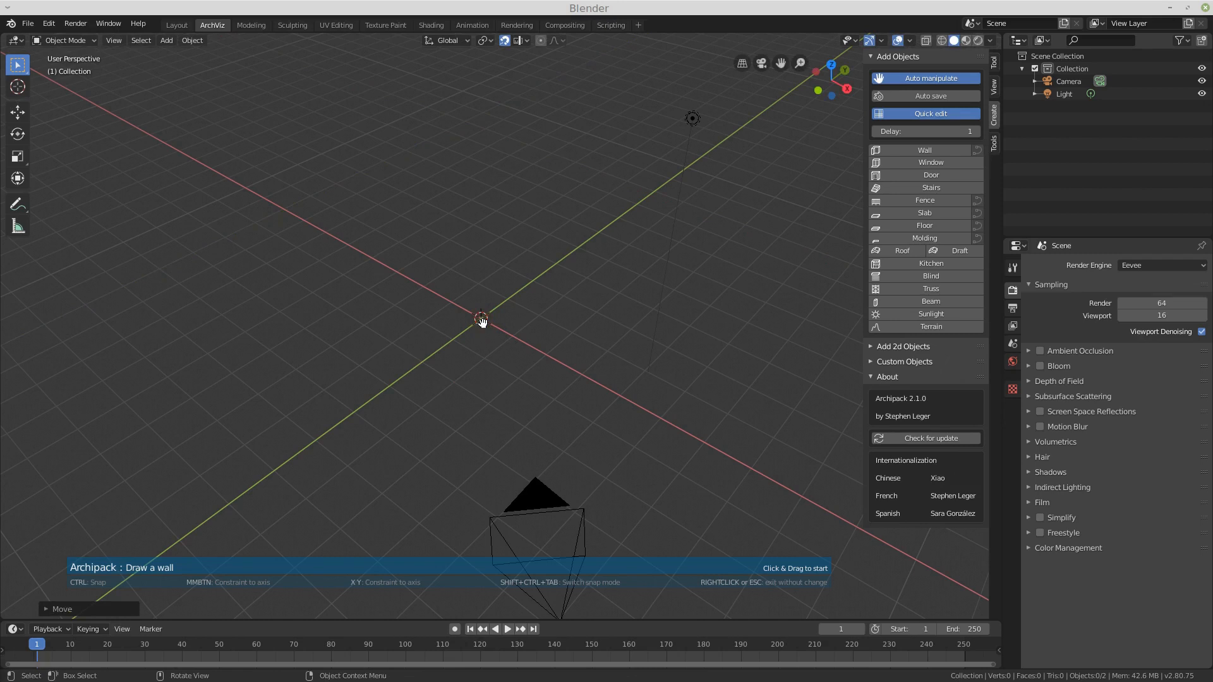
pyautogui.moveTo(481, 321)
pyautogui.mouseDown()
pyautogui.moveTo(392, 387)
pyautogui.moveTo(550, 373)
pyautogui.moveTo(621, 396)
pyautogui.mouseUp()
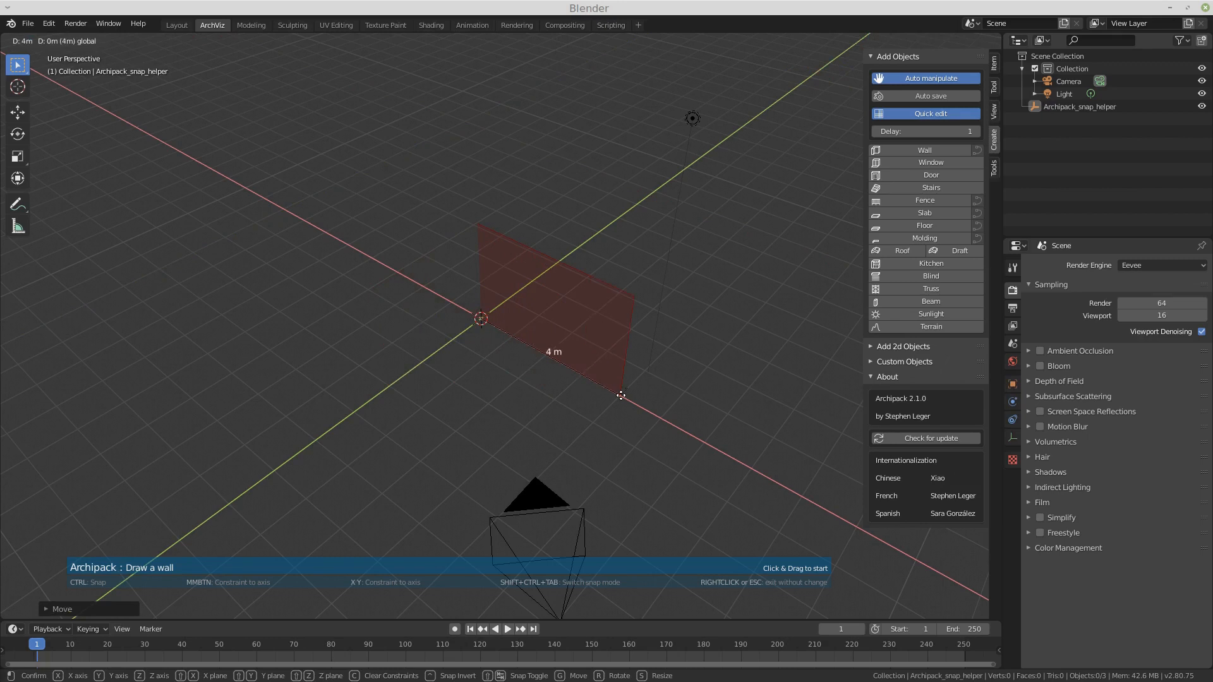
pyautogui.moveTo(621, 395); pyautogui.dragTo(621, 395)
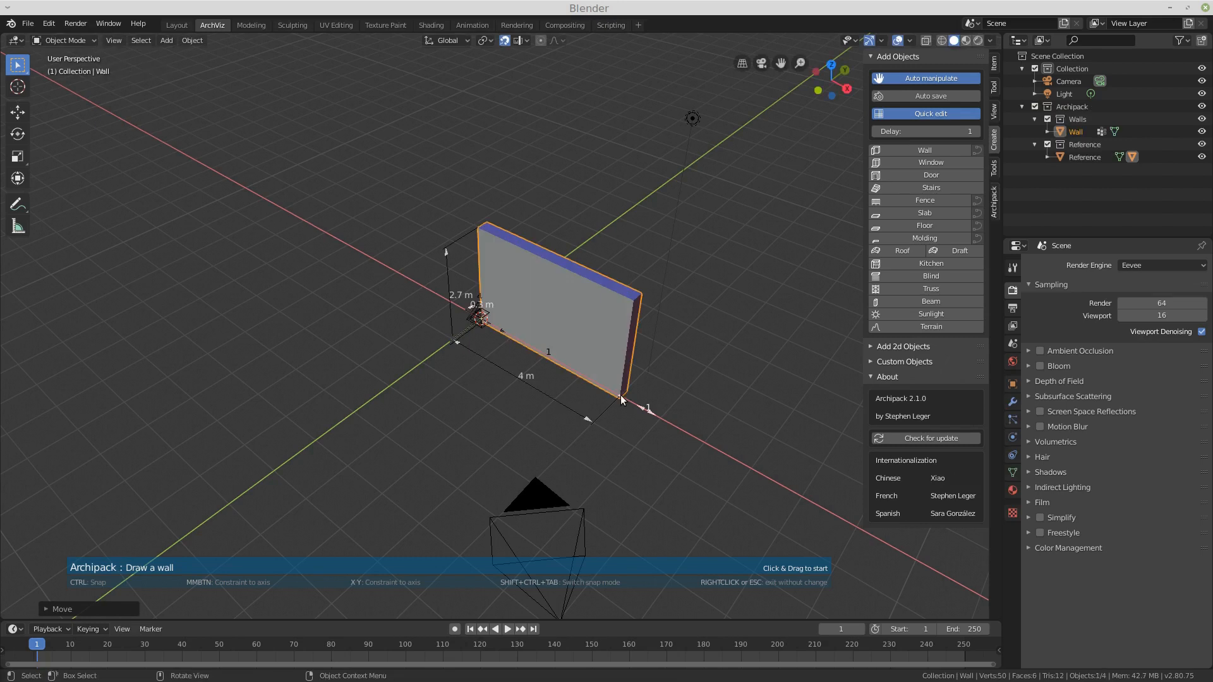
# Step: Add a second wall segment 5 m long at a right angle to the first
pyautogui.moveTo(713, 442); pyautogui.dragTo(593, 457, button='middle')
pyautogui.scroll(-2, 354, 248)
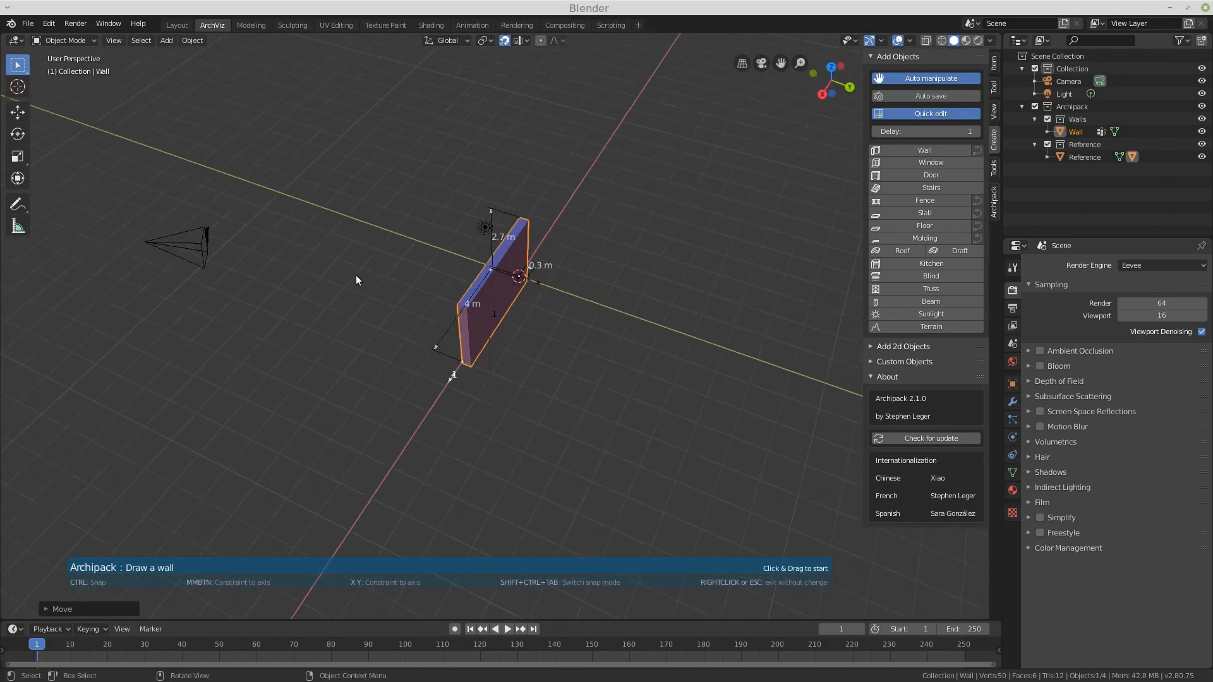
pyautogui.scroll(1, 356, 278)
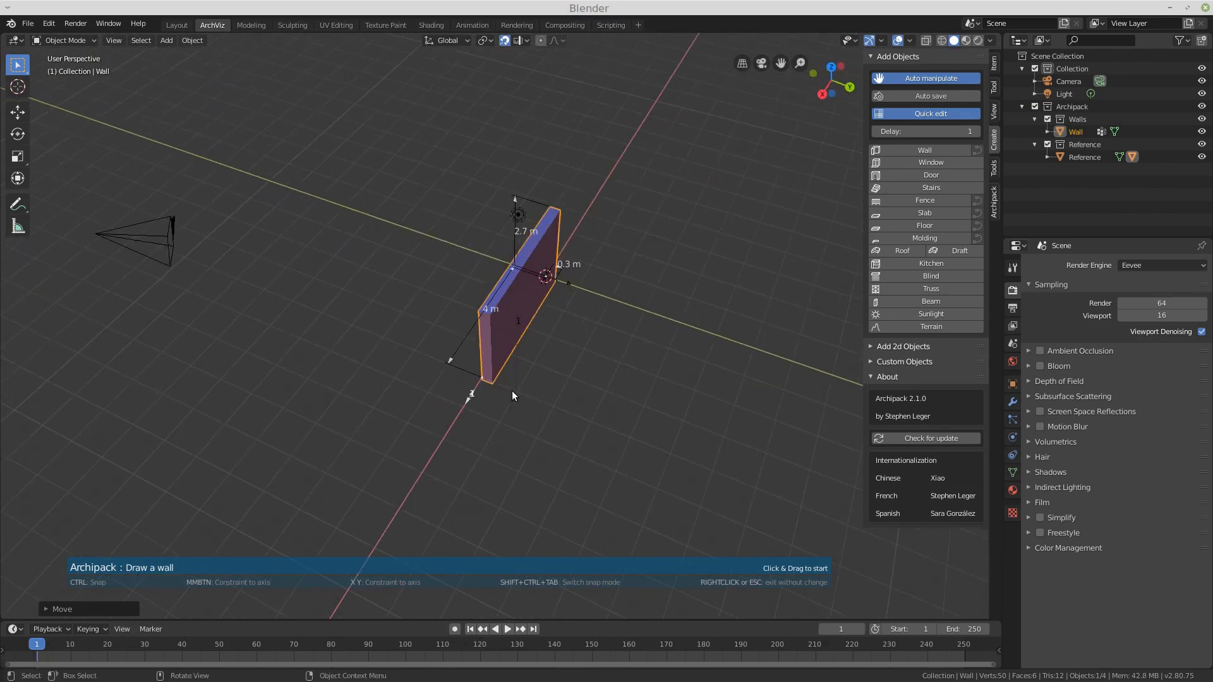
pyautogui.click(554, 407)
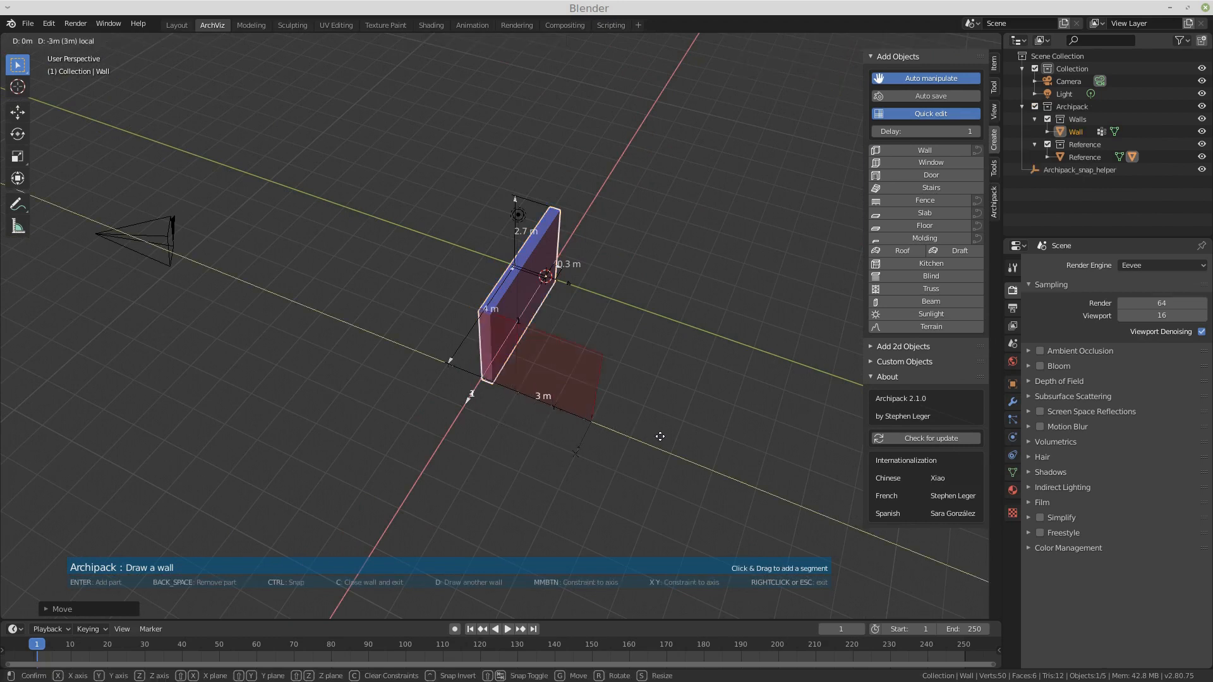
pyautogui.click(734, 468)
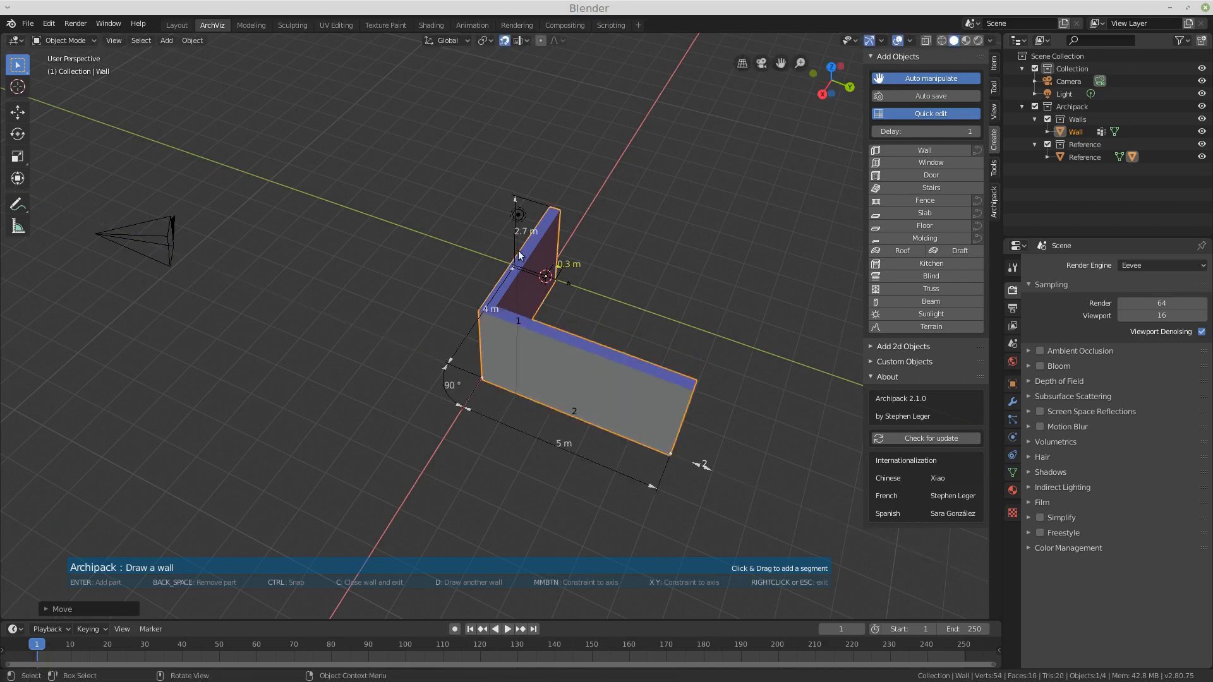
# Step: Set the second wall segment's length to 4 m
pyautogui.moveTo(328, 218); pyautogui.dragTo(529, 371, button='middle')
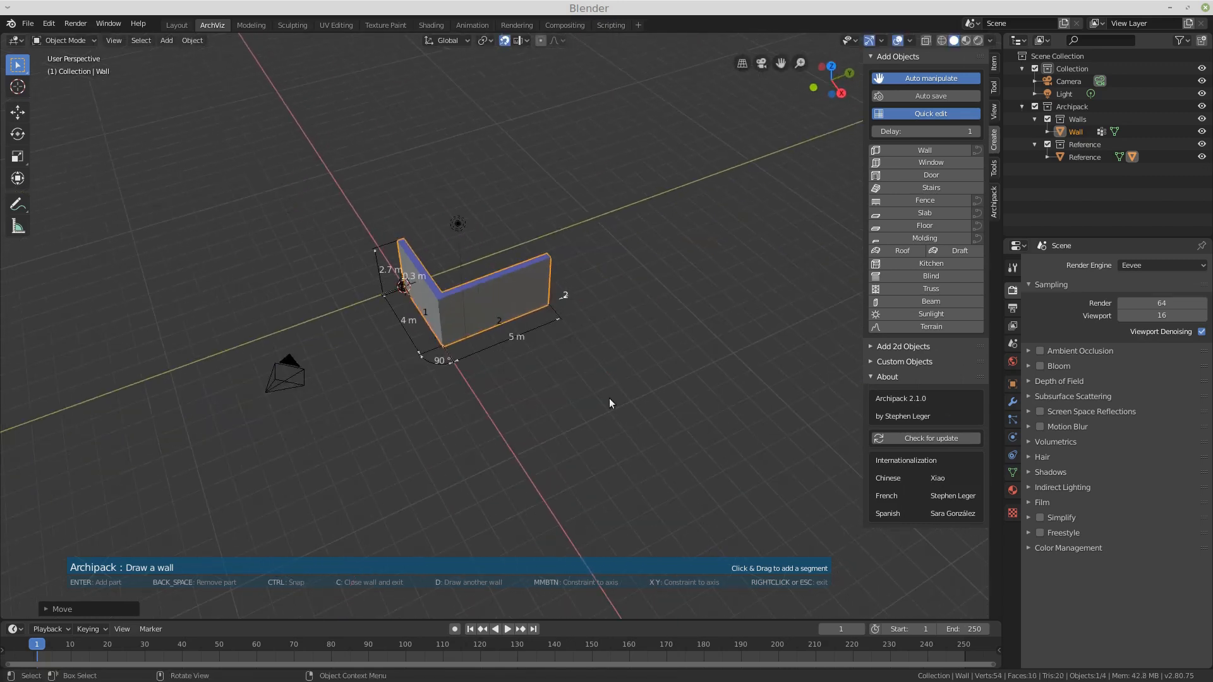
pyautogui.scroll(3, 483, 300)
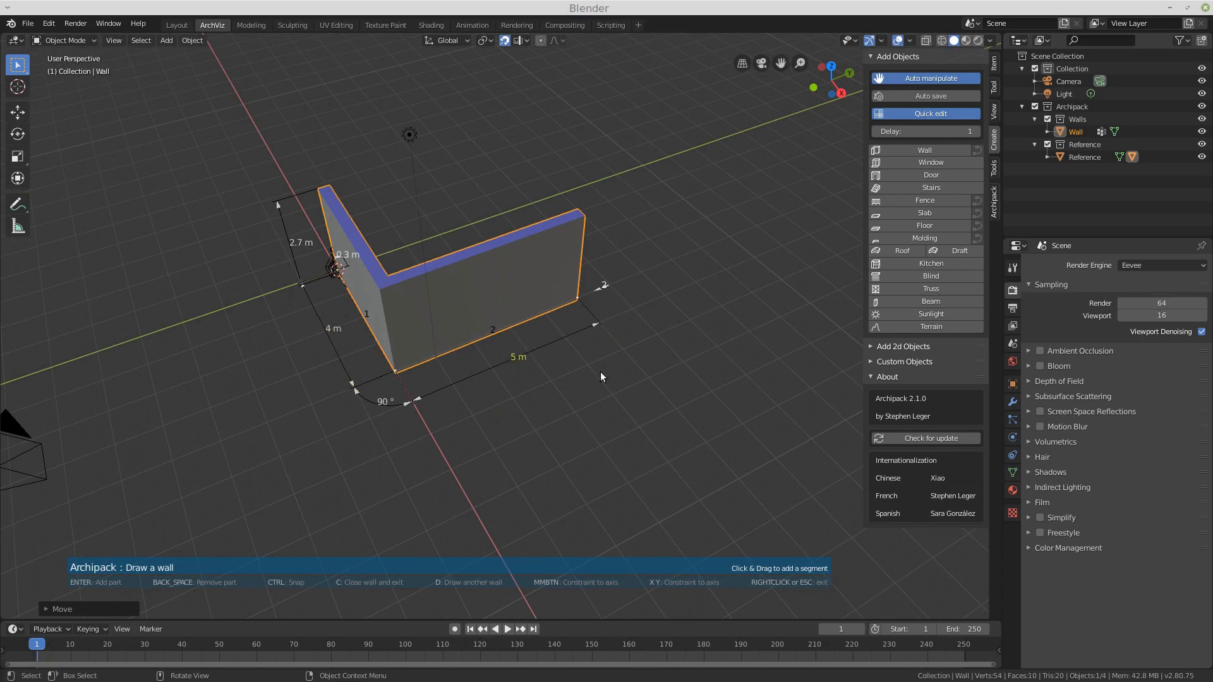
pyautogui.moveTo(595, 325)
pyautogui.mouseDown()
pyautogui.moveTo(561, 341)
pyautogui.moveTo(607, 325)
pyautogui.mouseUp()
pyautogui.moveTo(417, 398)
pyautogui.mouseDown()
pyautogui.moveTo(462, 394)
pyautogui.moveTo(418, 406)
pyautogui.mouseUp()
pyautogui.click(516, 358)
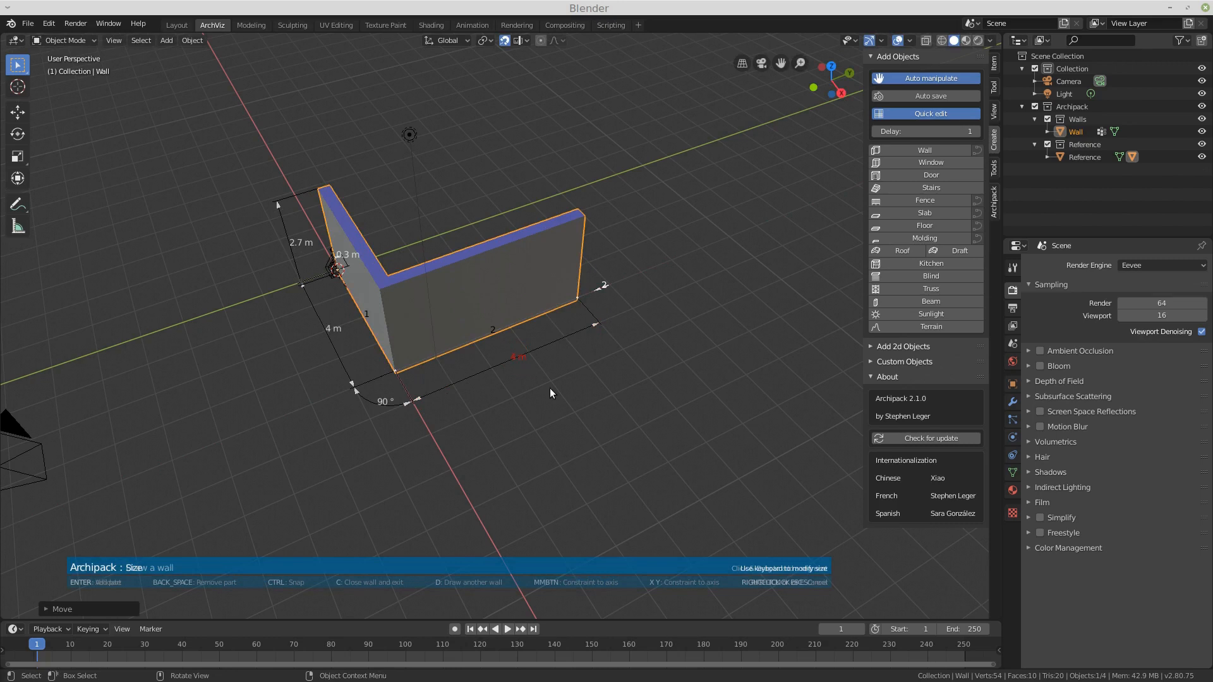
pyautogui.write('4')
pyautogui.press('Return')
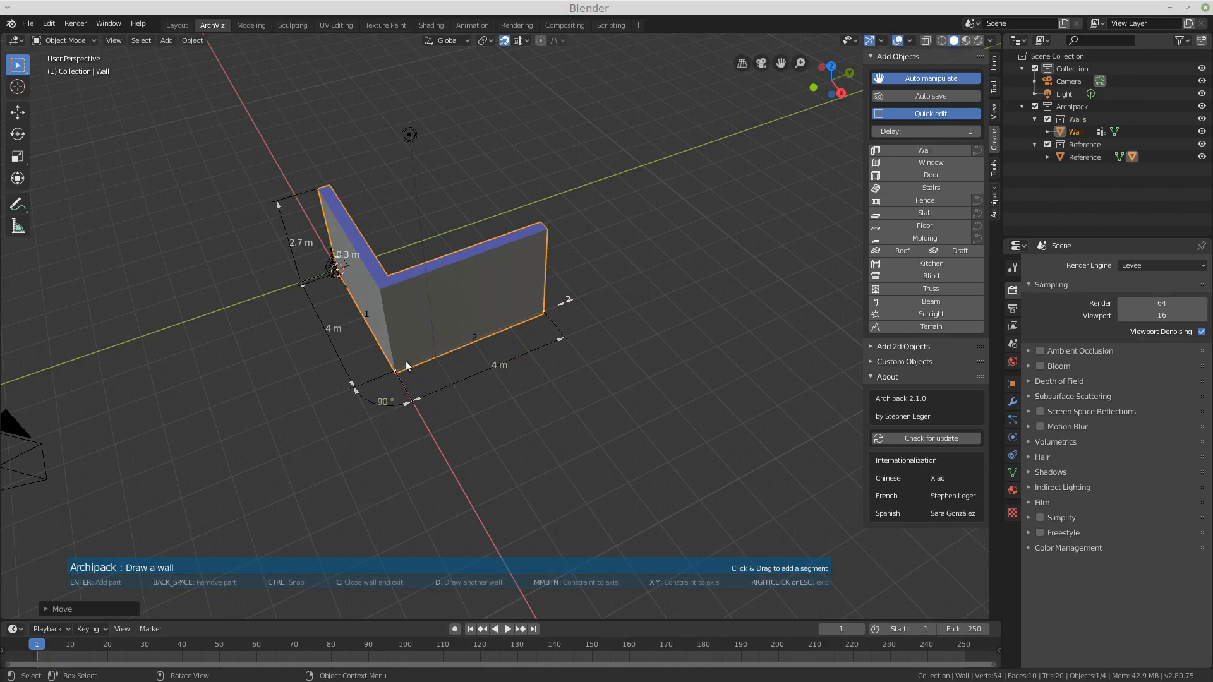
# Step: Set the second wall segment's angle to -90°
pyautogui.click(382, 402)
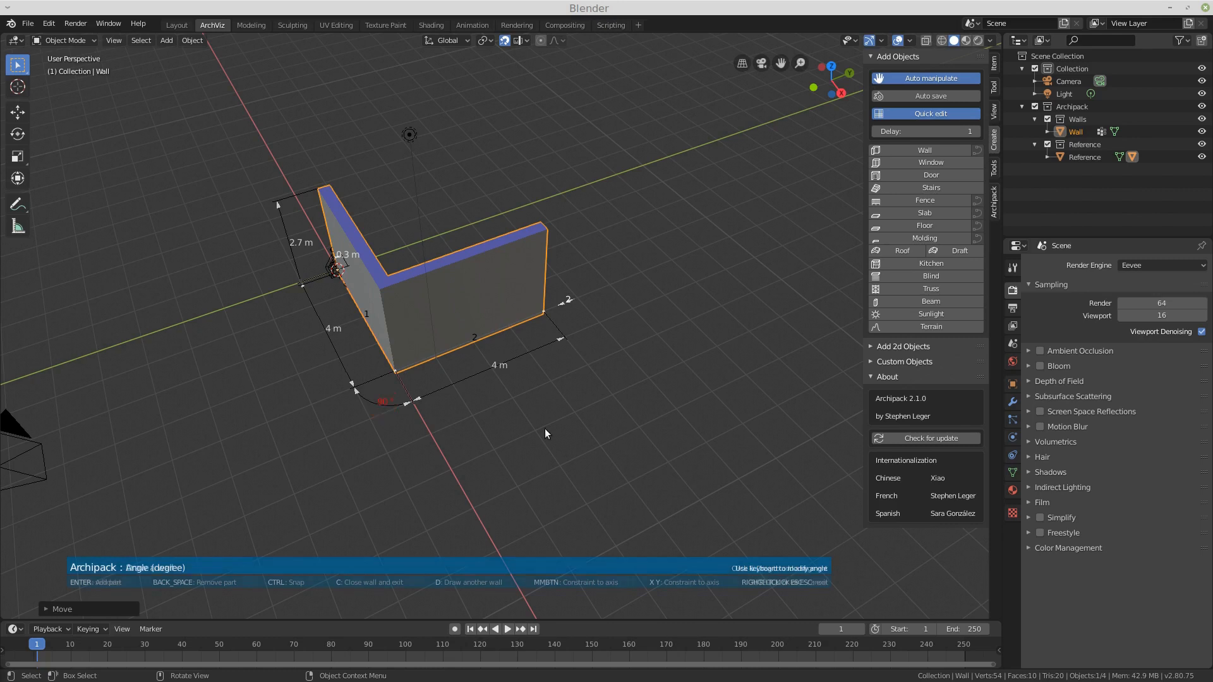
pyautogui.write('-90')
pyautogui.press('Return')
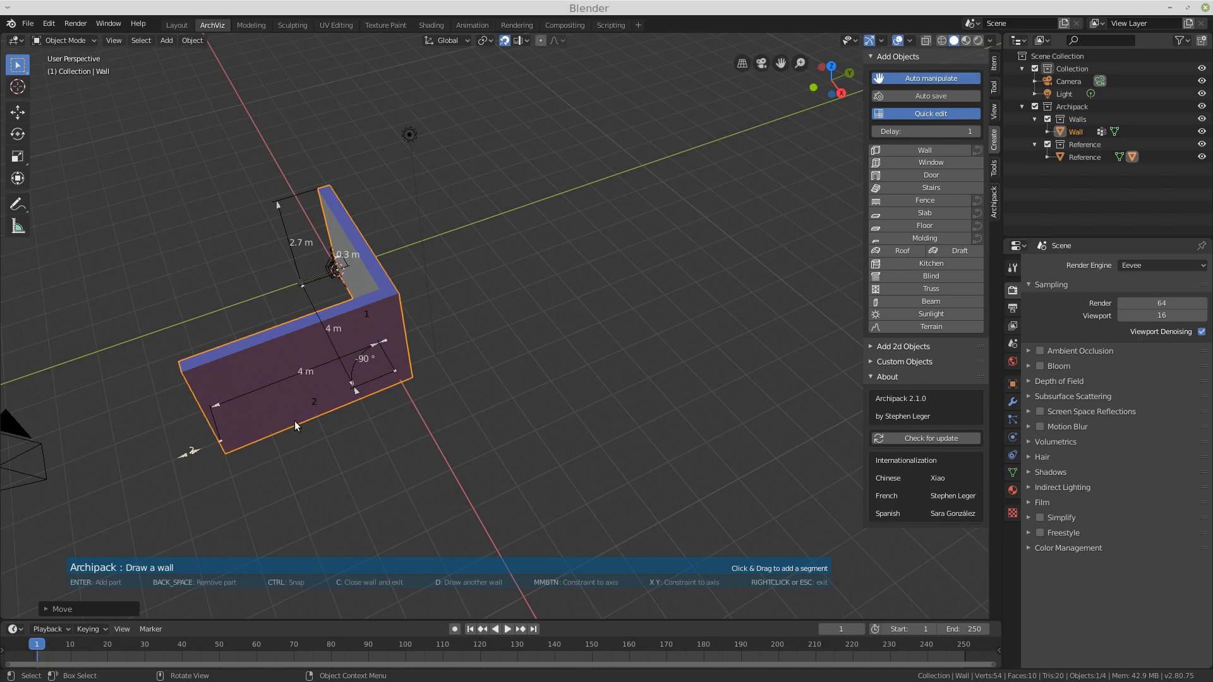
# Step: Remove the second wall segment, redraw it perpendicular to the first, and resize it to 4.5 m
pyautogui.press('BackSpace')
pyautogui.moveTo(468, 362); pyautogui.dragTo(649, 296)
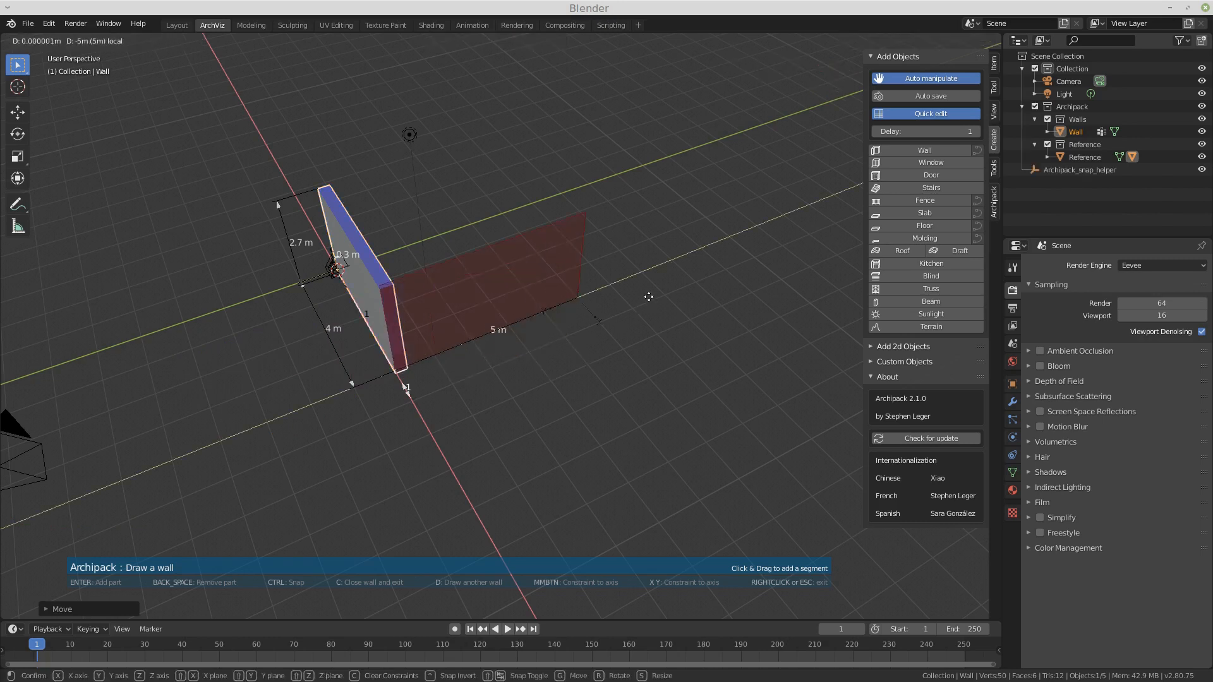
pyautogui.click(648, 297)
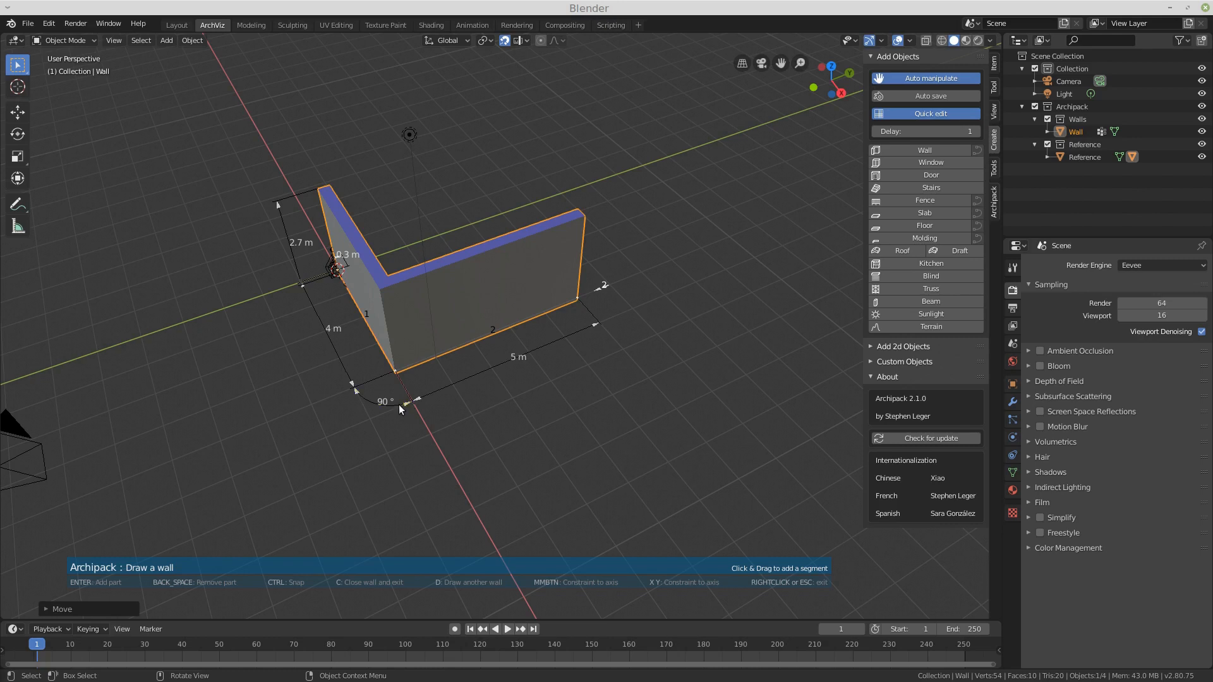
pyautogui.moveTo(404, 403)
pyautogui.mouseDown()
pyautogui.moveTo(379, 405)
pyautogui.moveTo(397, 405)
pyautogui.moveTo(397, 419)
pyautogui.moveTo(415, 412)
pyautogui.moveTo(390, 409)
pyautogui.moveTo(390, 423)
pyautogui.moveTo(418, 411)
pyautogui.mouseUp()
pyautogui.moveTo(594, 325); pyautogui.dragTo(561, 368)
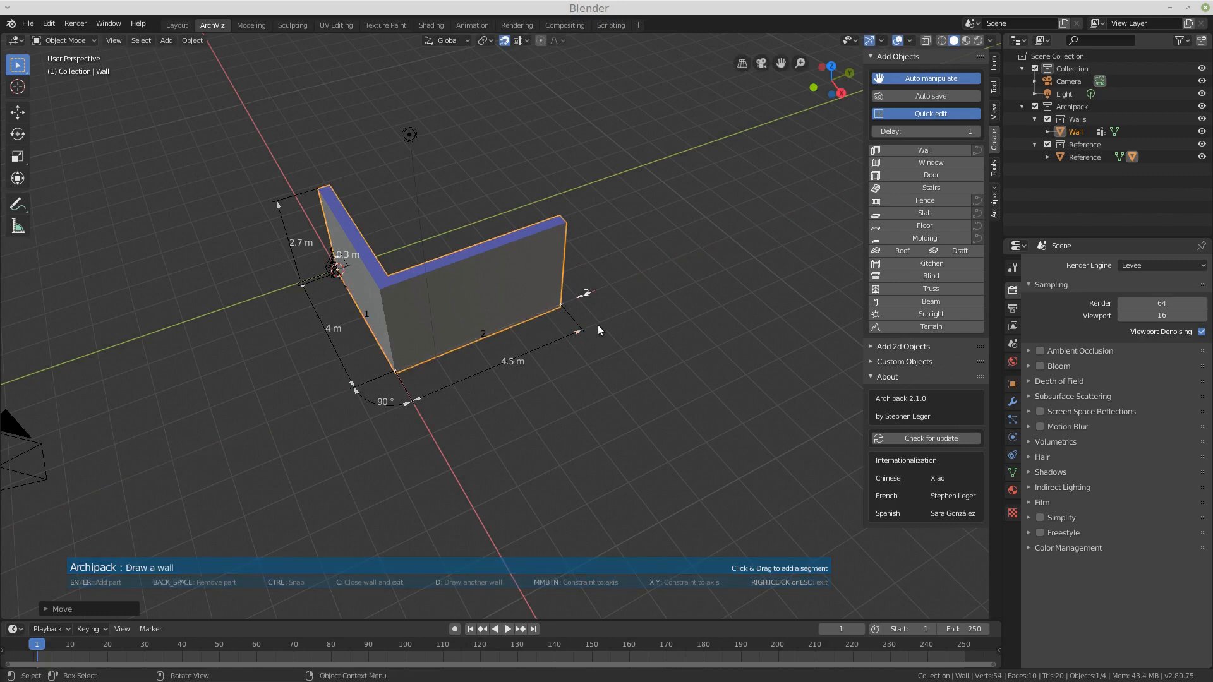
# Step: Add a third wall segment about 2.5 m long and set its angle to 45°
pyautogui.moveTo(659, 276); pyautogui.dragTo(584, 278, button='middle')
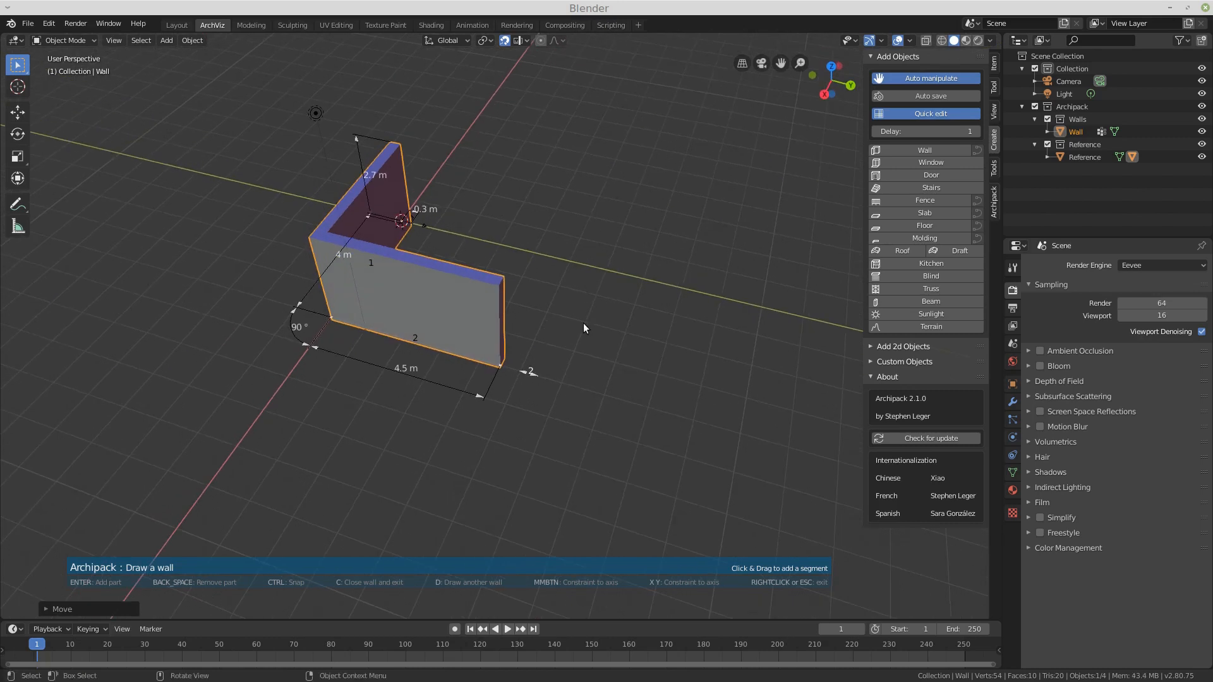
pyautogui.moveTo(556, 336); pyautogui.dragTo(648, 290)
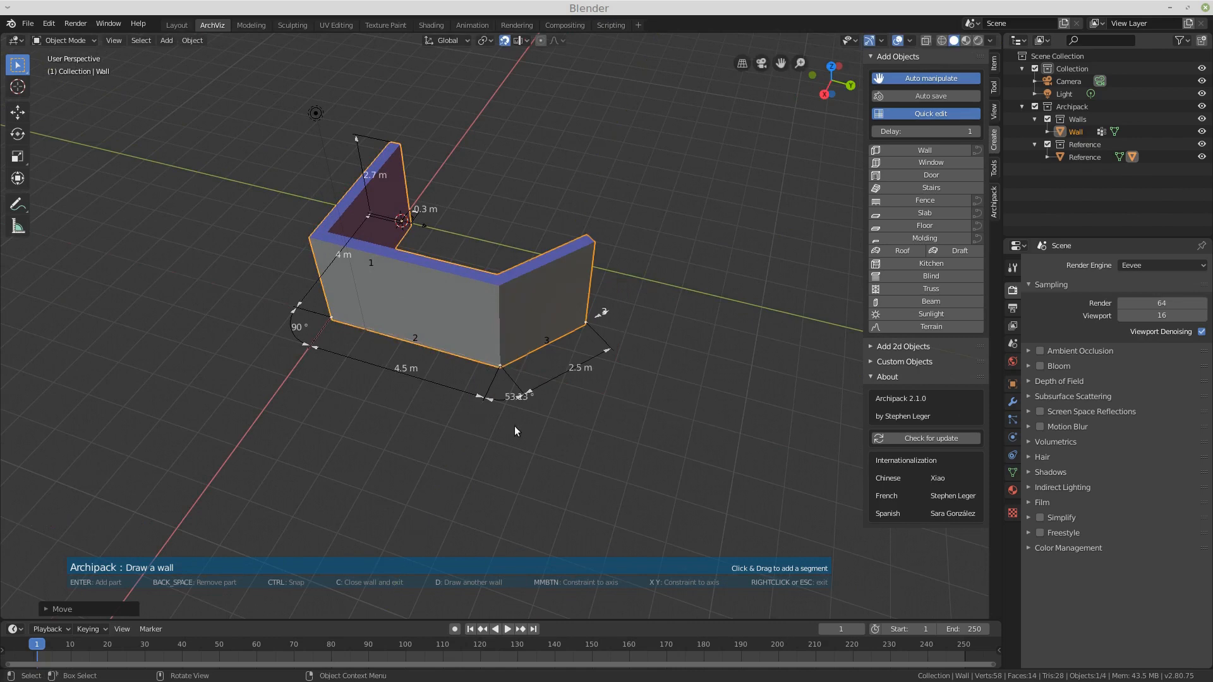
pyautogui.scroll(3, 514, 412)
pyautogui.click(503, 391)
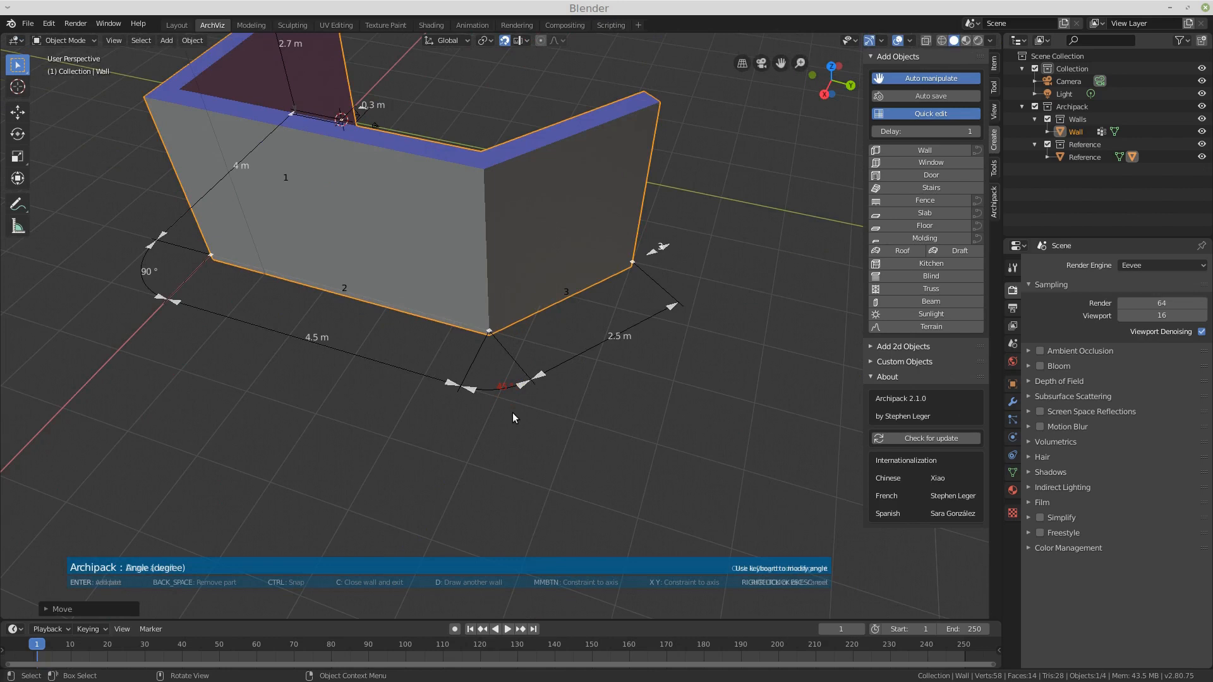
pyautogui.write('45')
pyautogui.press('Return')
pyautogui.scroll(-3, 514, 417)
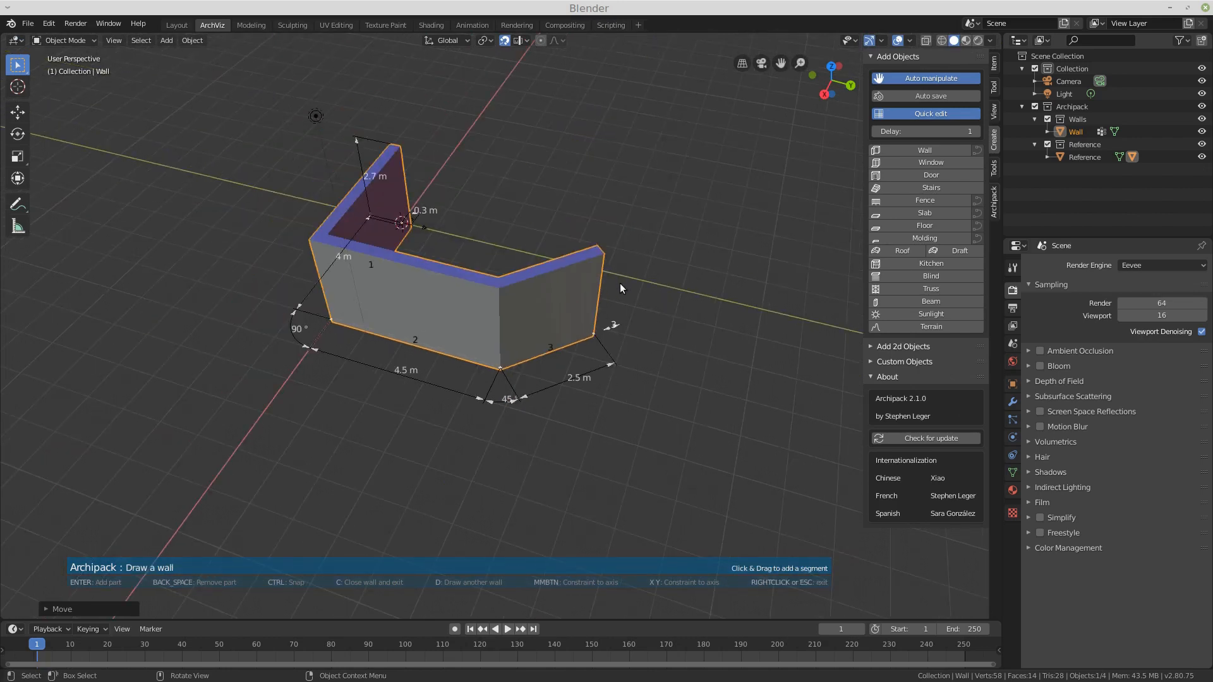
# Step: Add a fourth wall segment about 2.45 m long, constrained along the local Y axis
pyautogui.moveTo(635, 249)
pyautogui.mouseDown(button='middle')
pyautogui.moveTo(638, 295)
pyautogui.moveTo(617, 273)
pyautogui.mouseUp(button='middle')
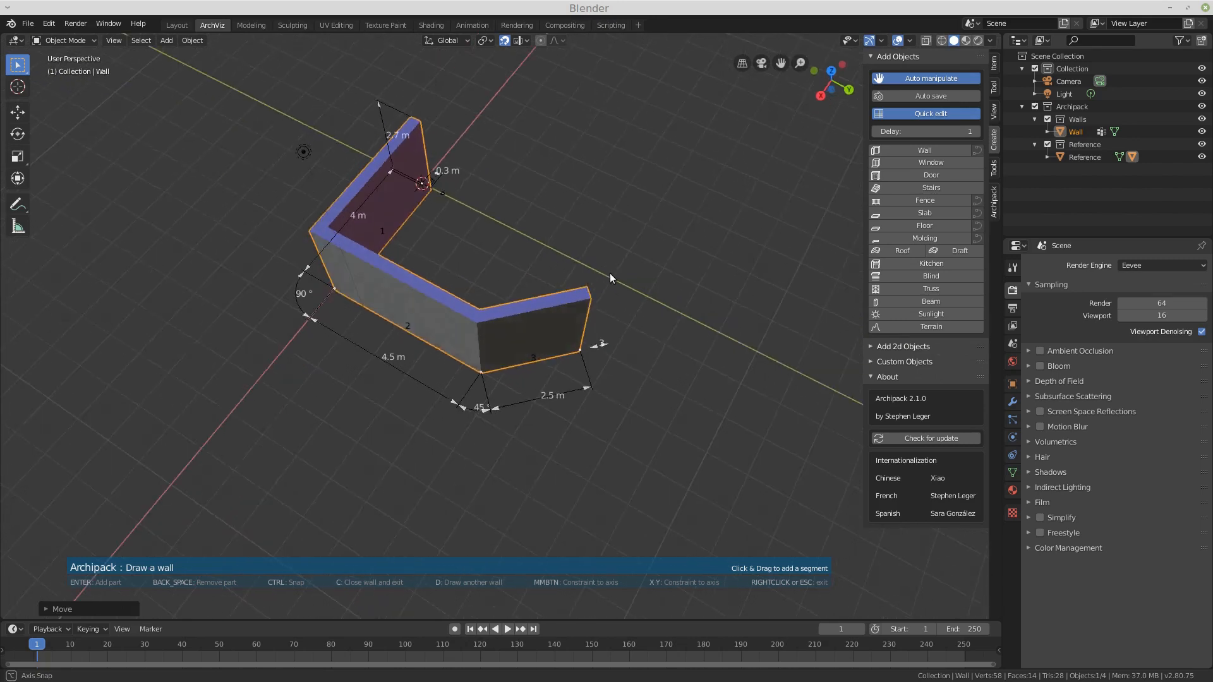
pyautogui.moveTo(617, 306); pyautogui.dragTo(661, 244)
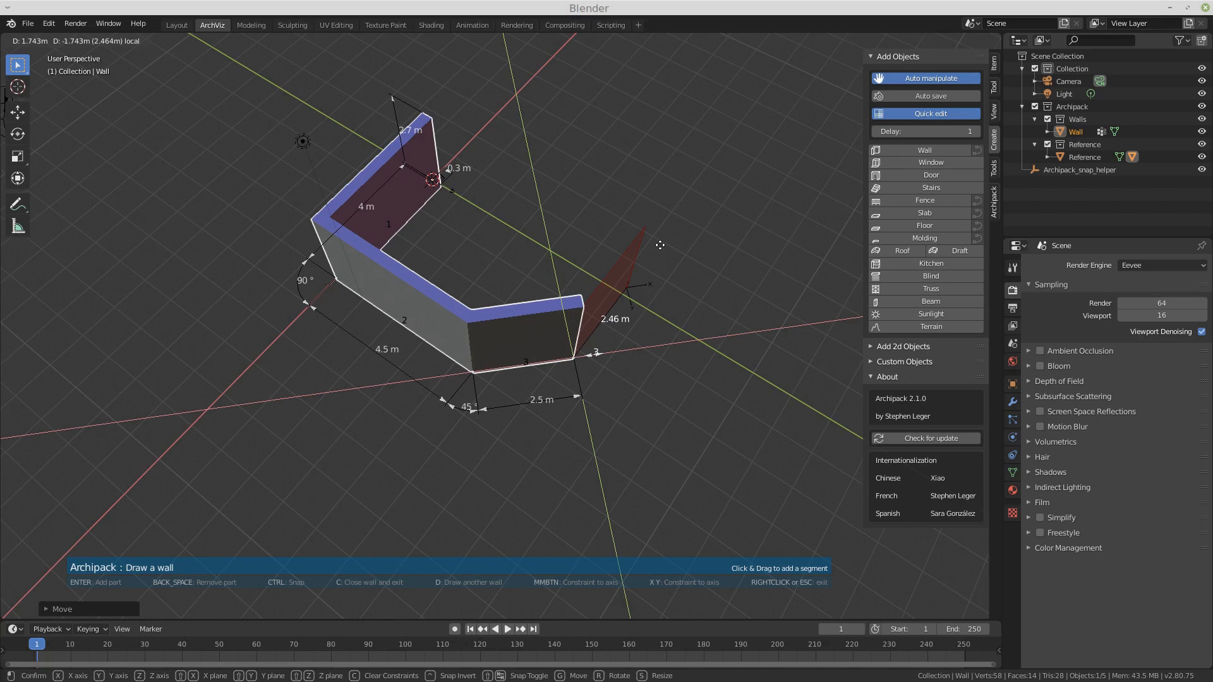
pyautogui.press('y')
pyautogui.press('y')
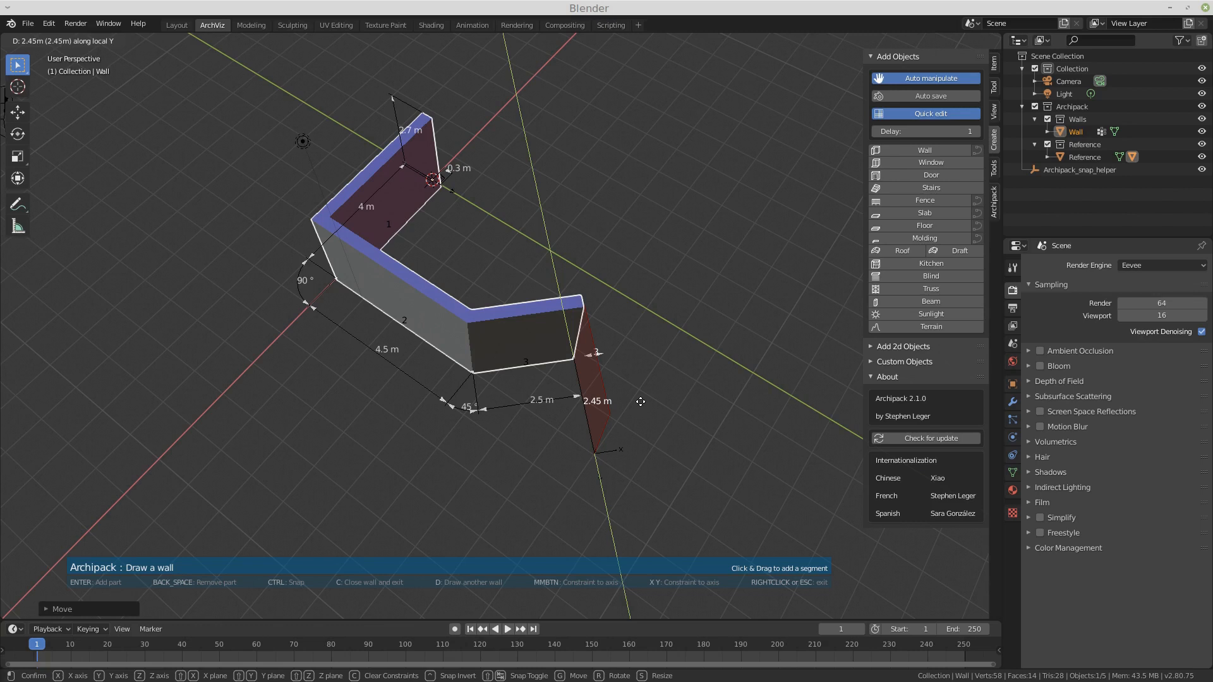
pyautogui.click(641, 402)
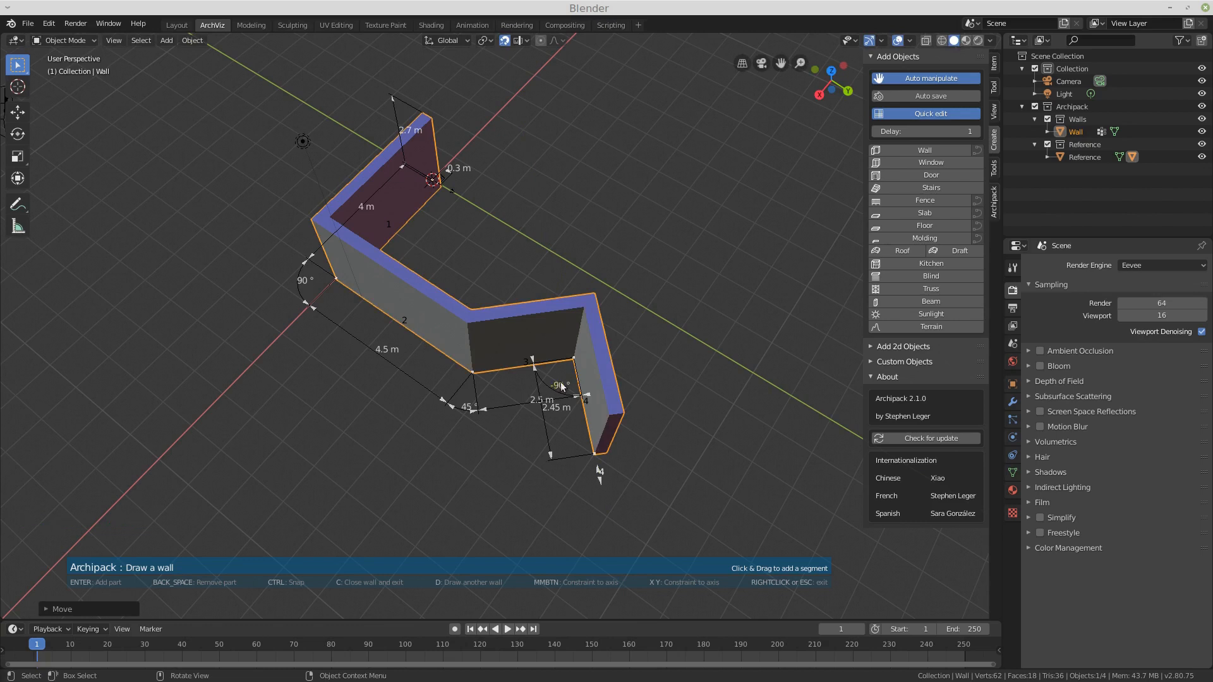
# Step: Add a fifth wall segment about 4.19 m long, constrained along the negative local Y axis
pyautogui.moveTo(607, 346)
pyautogui.mouseDown(button='middle')
pyautogui.moveTo(653, 331)
pyautogui.moveTo(639, 318)
pyautogui.mouseUp(button='middle')
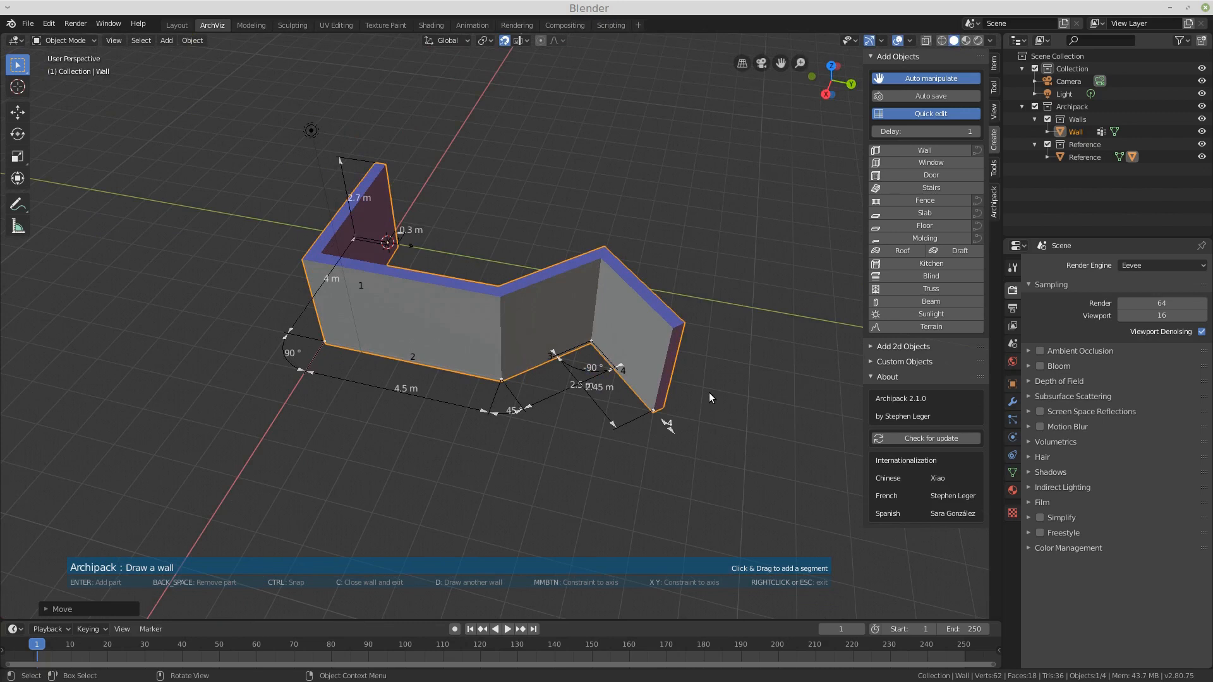
pyautogui.click(710, 392)
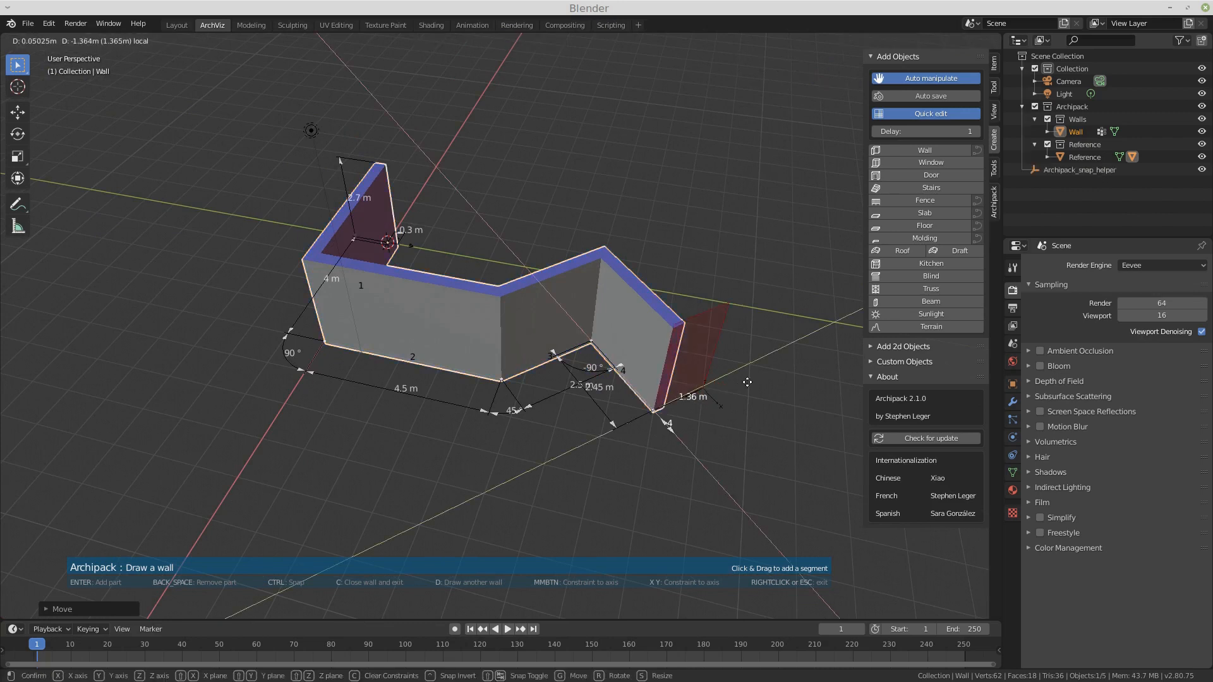
pyautogui.press('y')
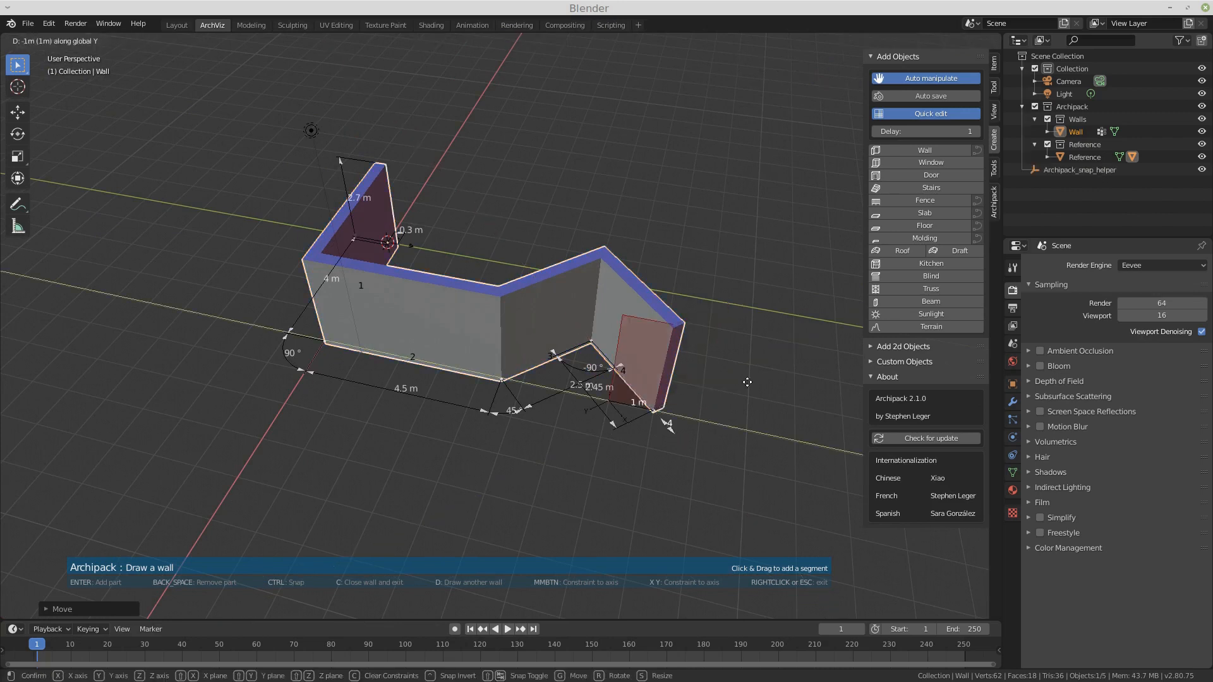
pyautogui.press('-')
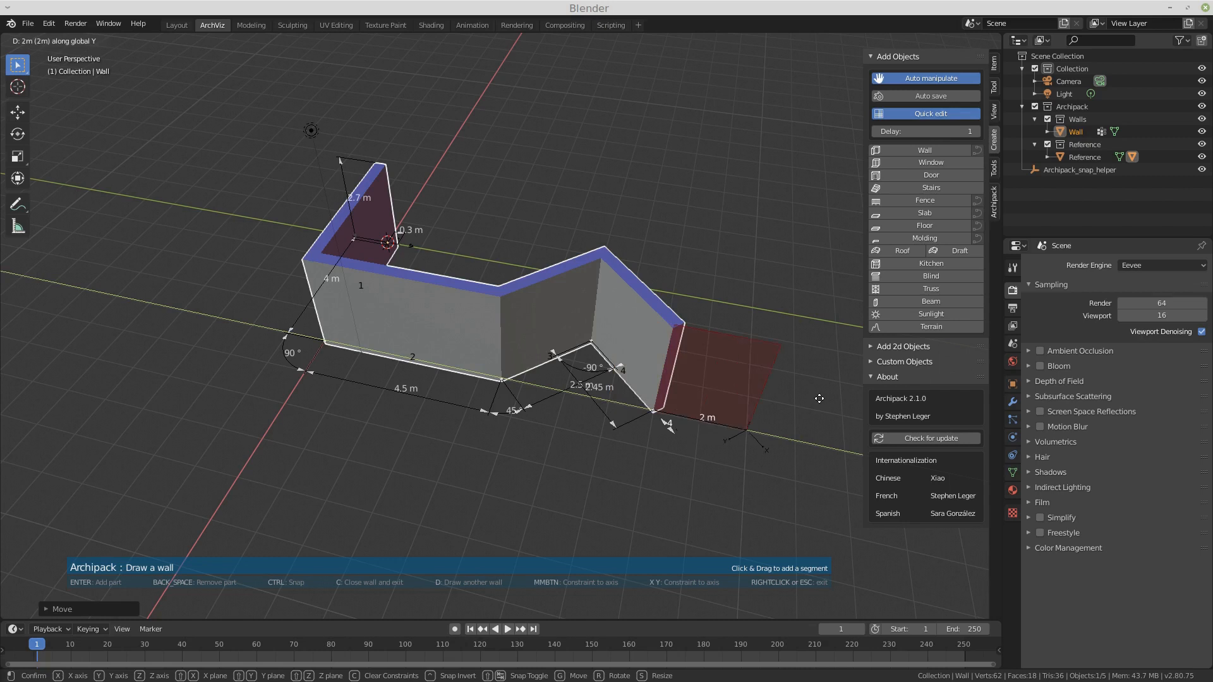
pyautogui.press('y')
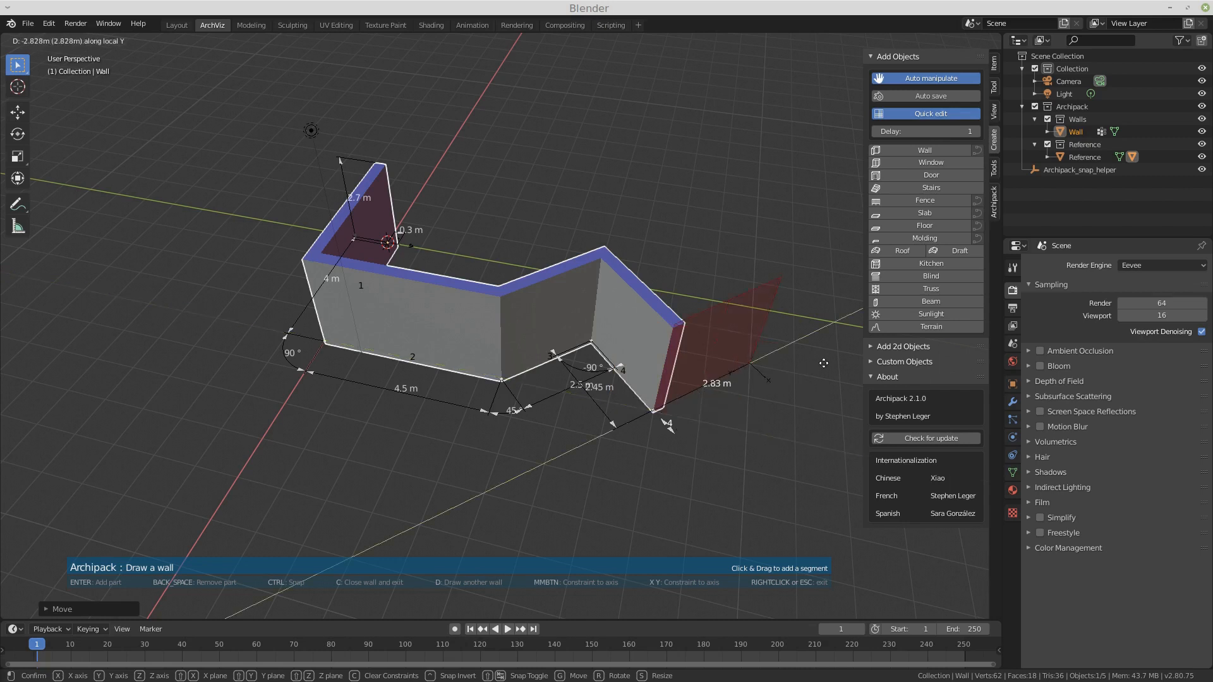
pyautogui.click(849, 342)
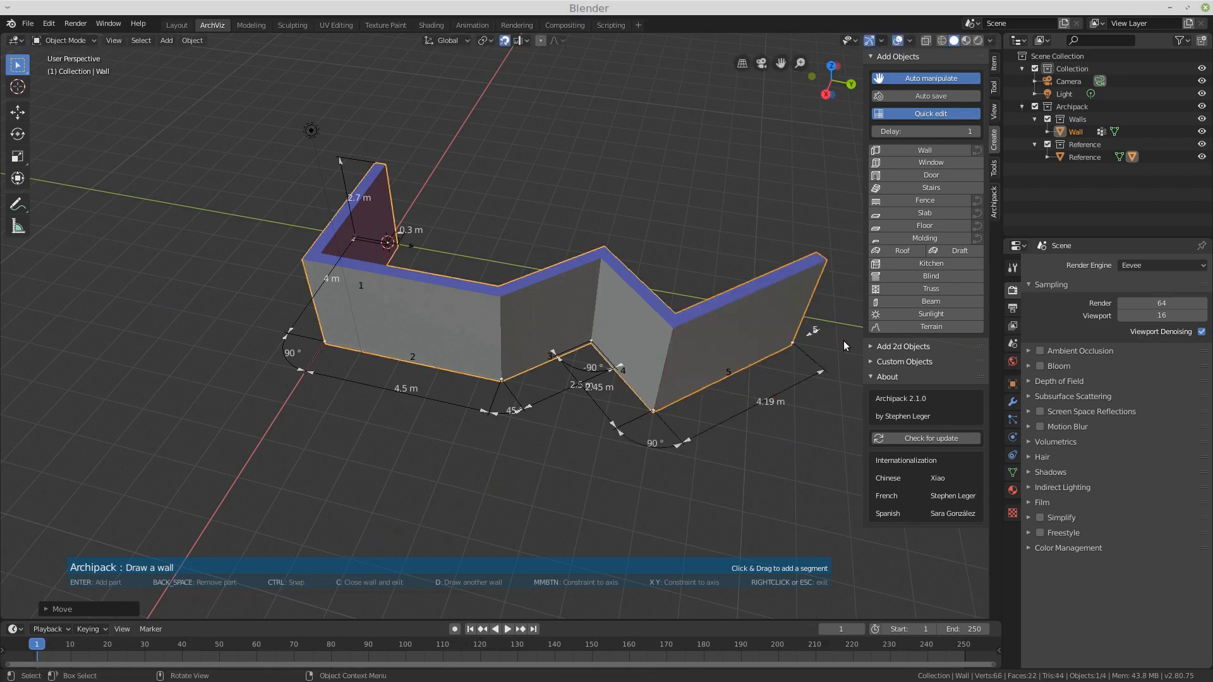
# Step: Add a sixth wall segment about 7.02 m long, perpendicular to the fifth
pyautogui.moveTo(689, 218); pyautogui.dragTo(612, 235, button='middle')
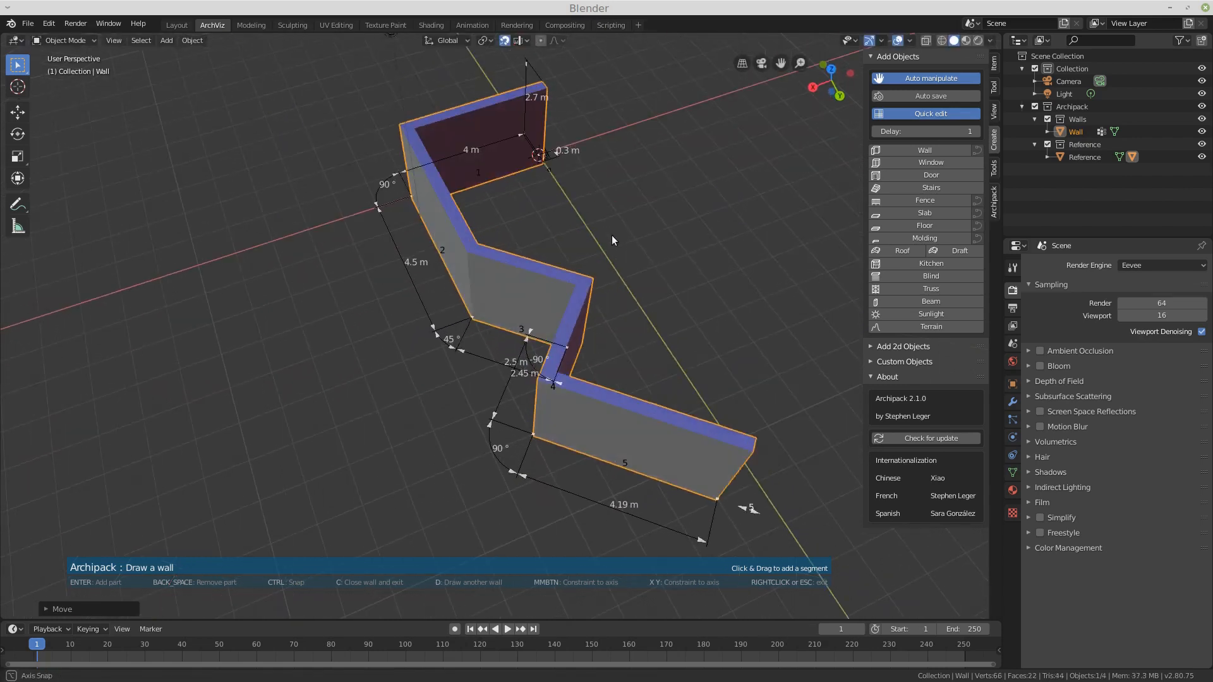
pyautogui.moveTo(756, 384); pyautogui.dragTo(797, 186)
pyautogui.moveTo(600, 304)
pyautogui.mouseDown(button='middle')
pyautogui.moveTo(669, 275)
pyautogui.moveTo(620, 259)
pyautogui.moveTo(460, 292)
pyautogui.moveTo(566, 317)
pyautogui.moveTo(607, 287)
pyautogui.mouseUp(button='middle')
pyautogui.scroll(-2, 301, 382)
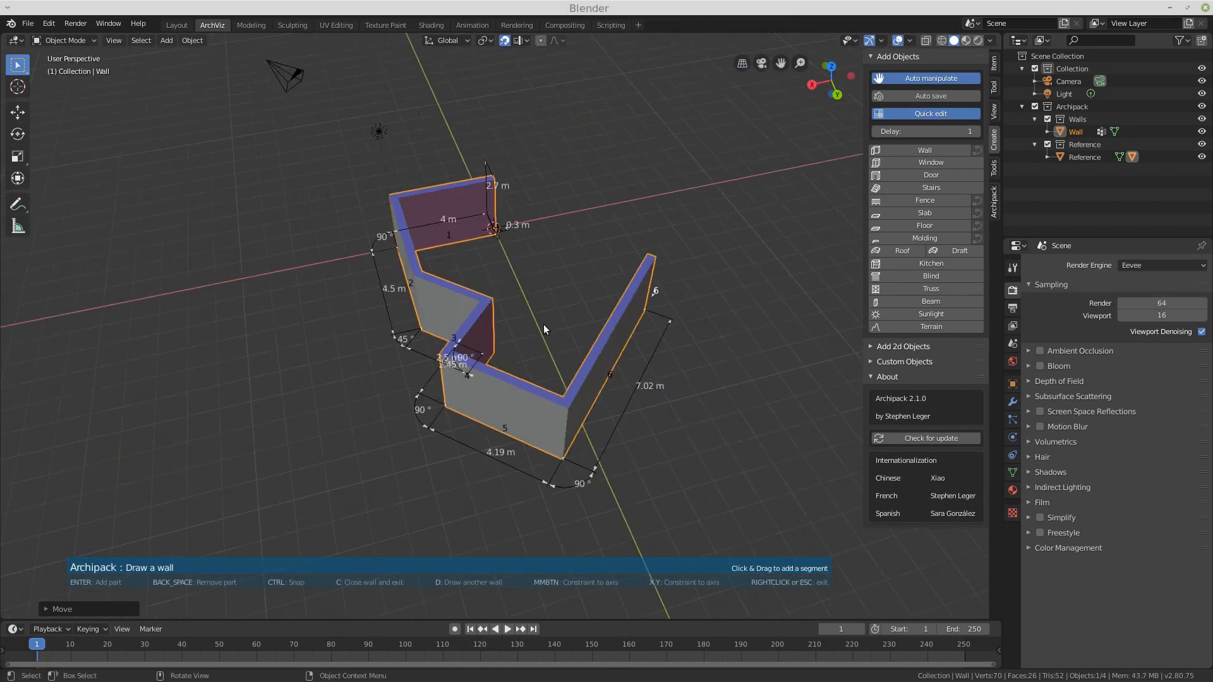
pyautogui.scroll(2, 548, 322)
pyautogui.scroll(-1, 518, 296)
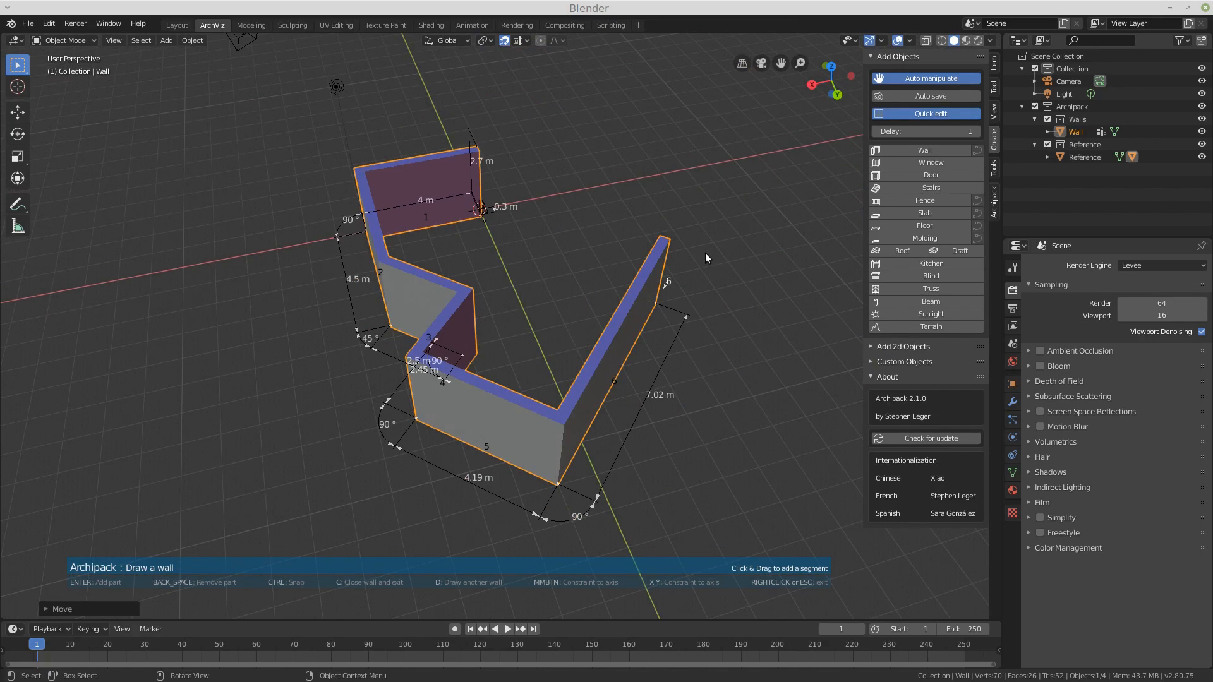
# Step: Add a seventh wall segment of exactly 5 m along the negative local Y axis
pyautogui.moveTo(706, 254); pyautogui.dragTo(705, 252)
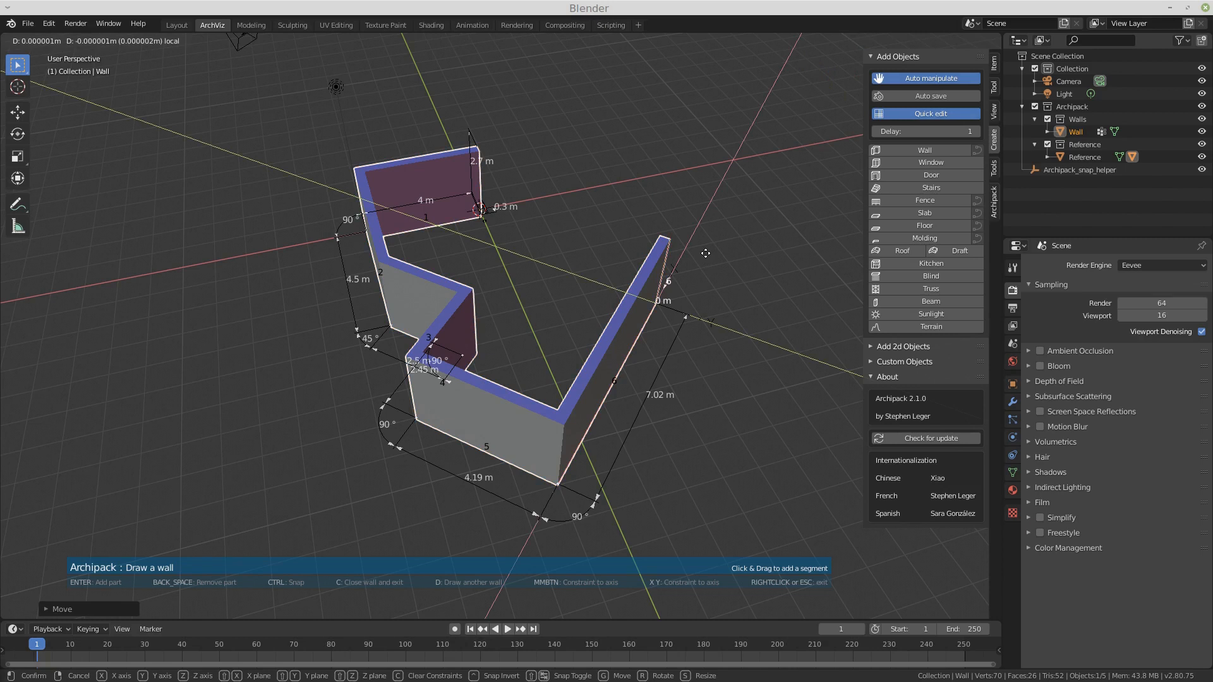
pyautogui.write('5')
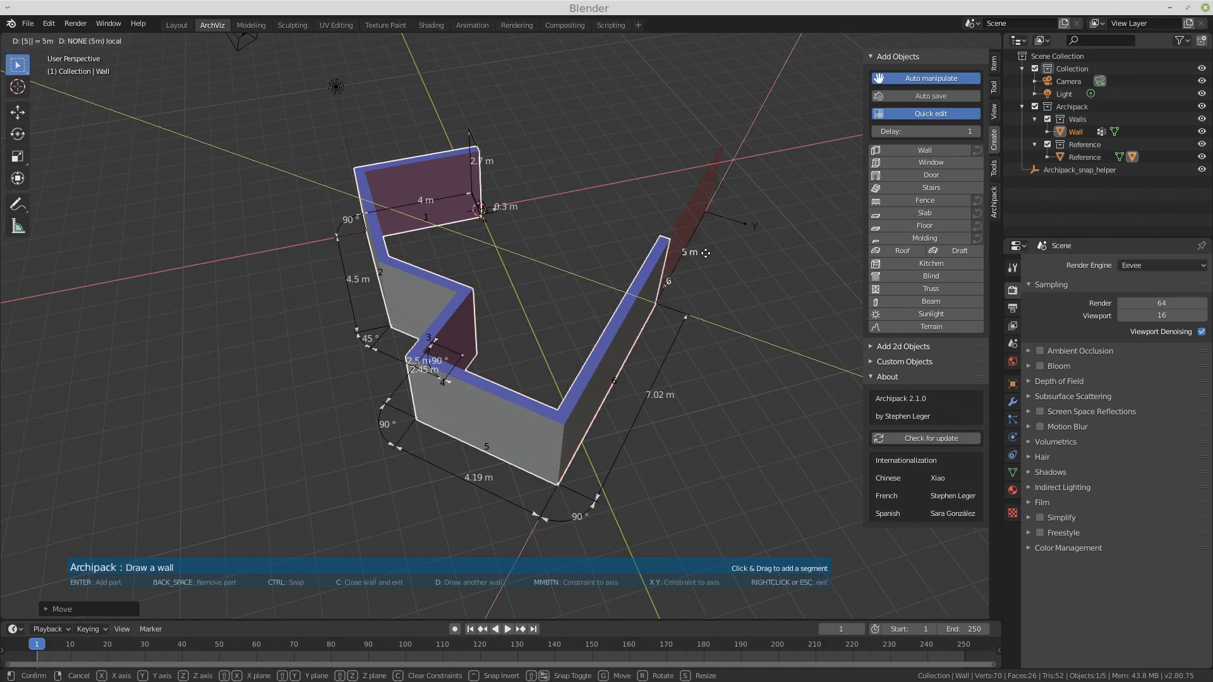
pyautogui.write('y')
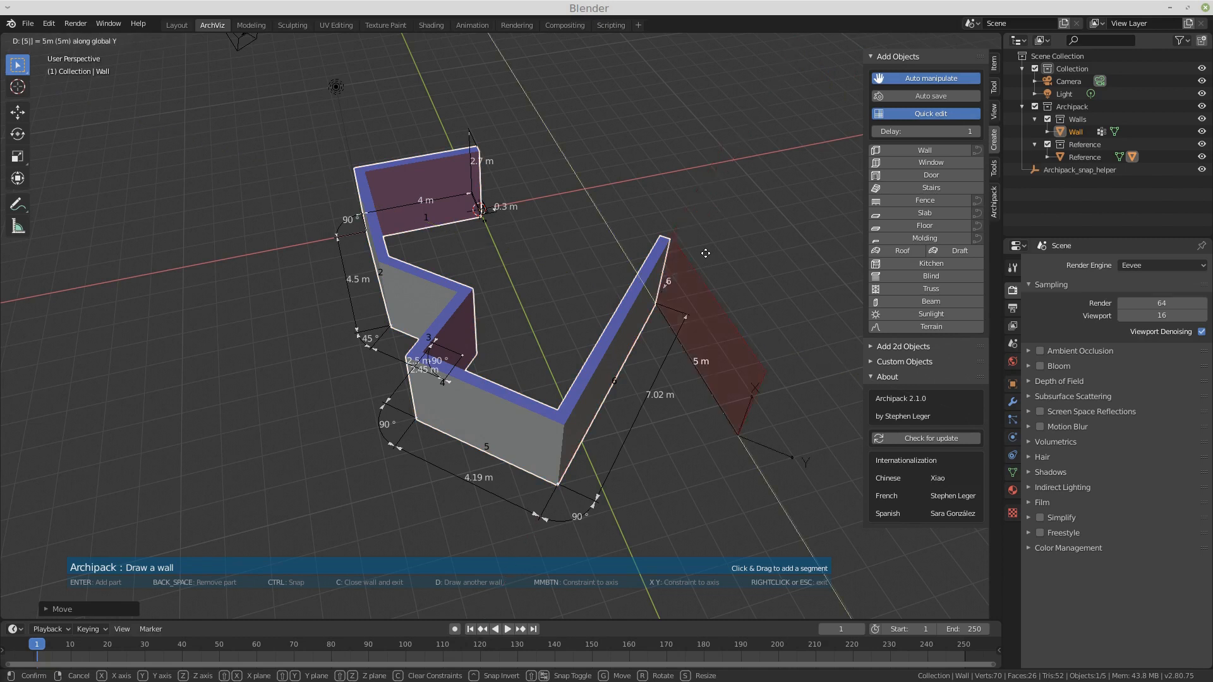
pyautogui.write('y')
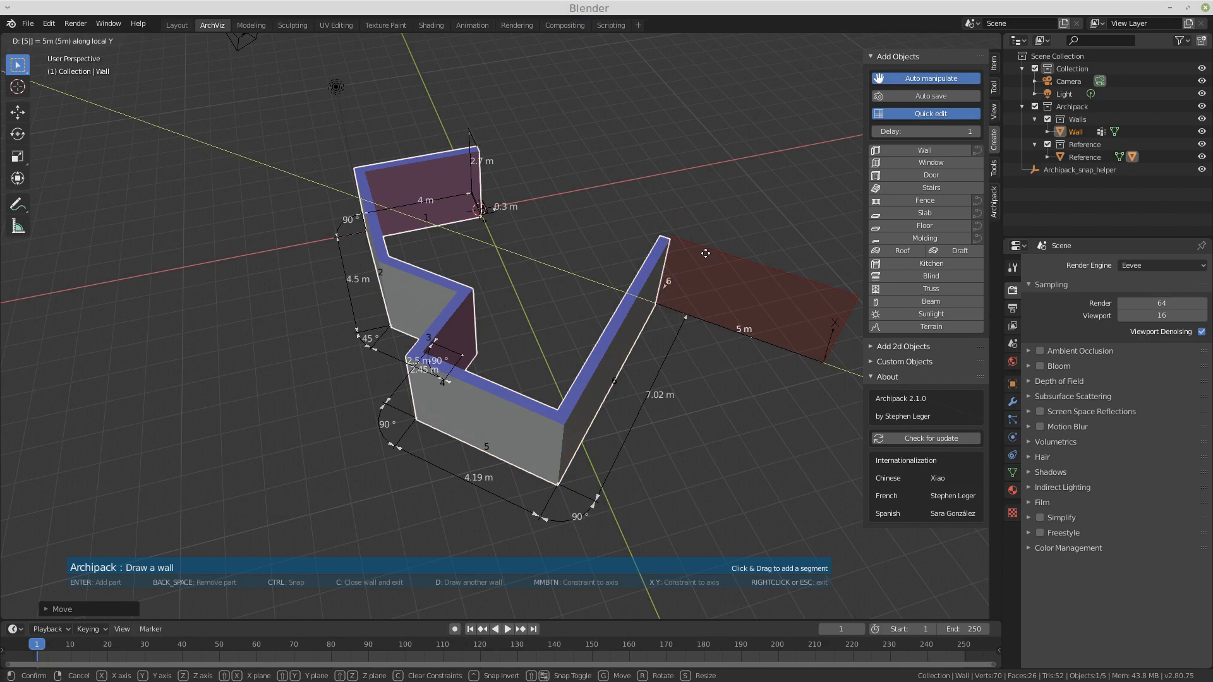
pyautogui.press('-')
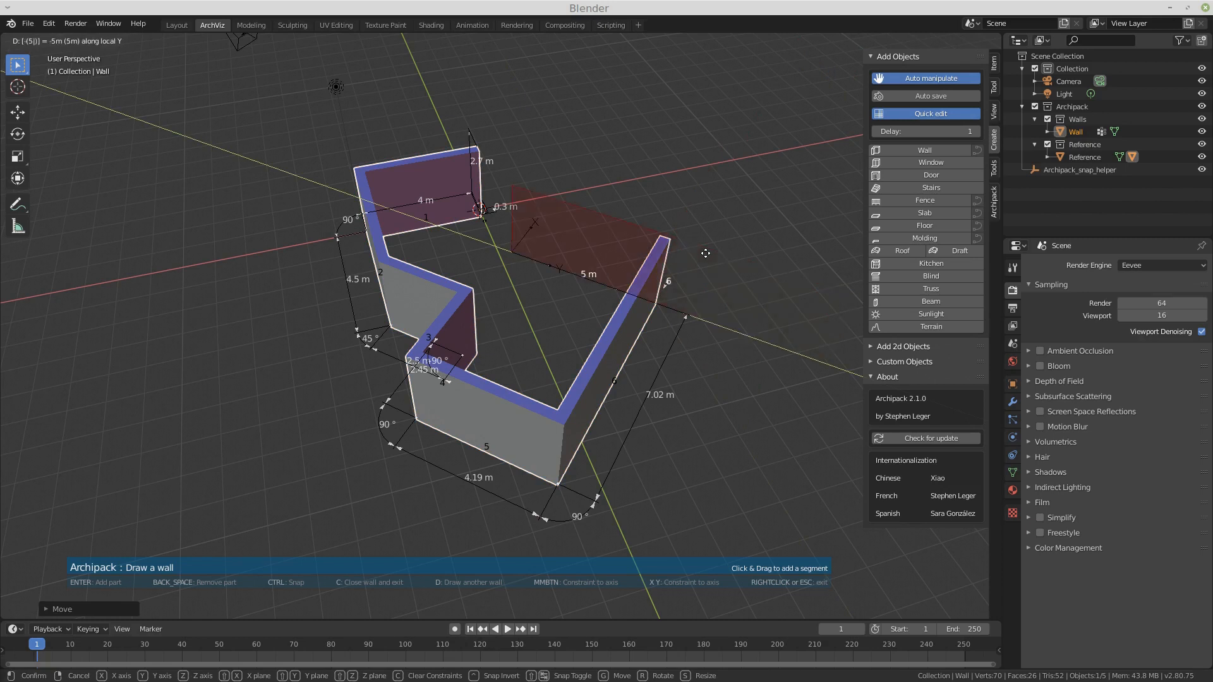
pyautogui.press('Return')
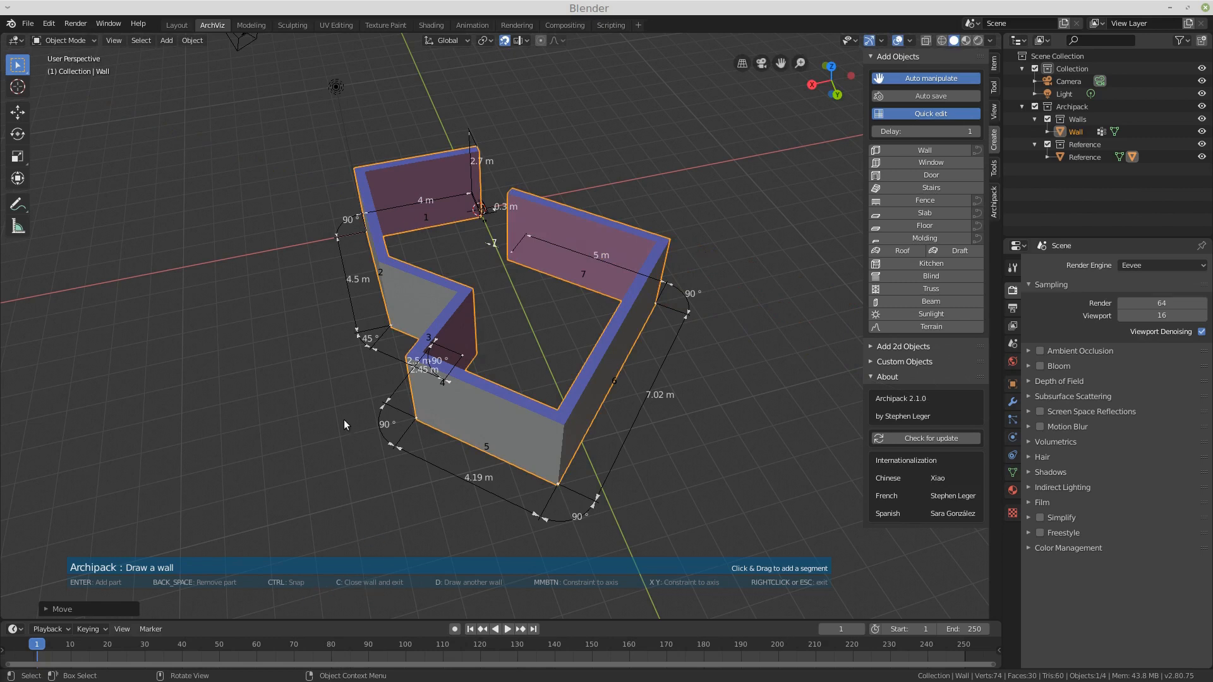
# Step: Close the wall outline back to its starting point
pyautogui.press('c')
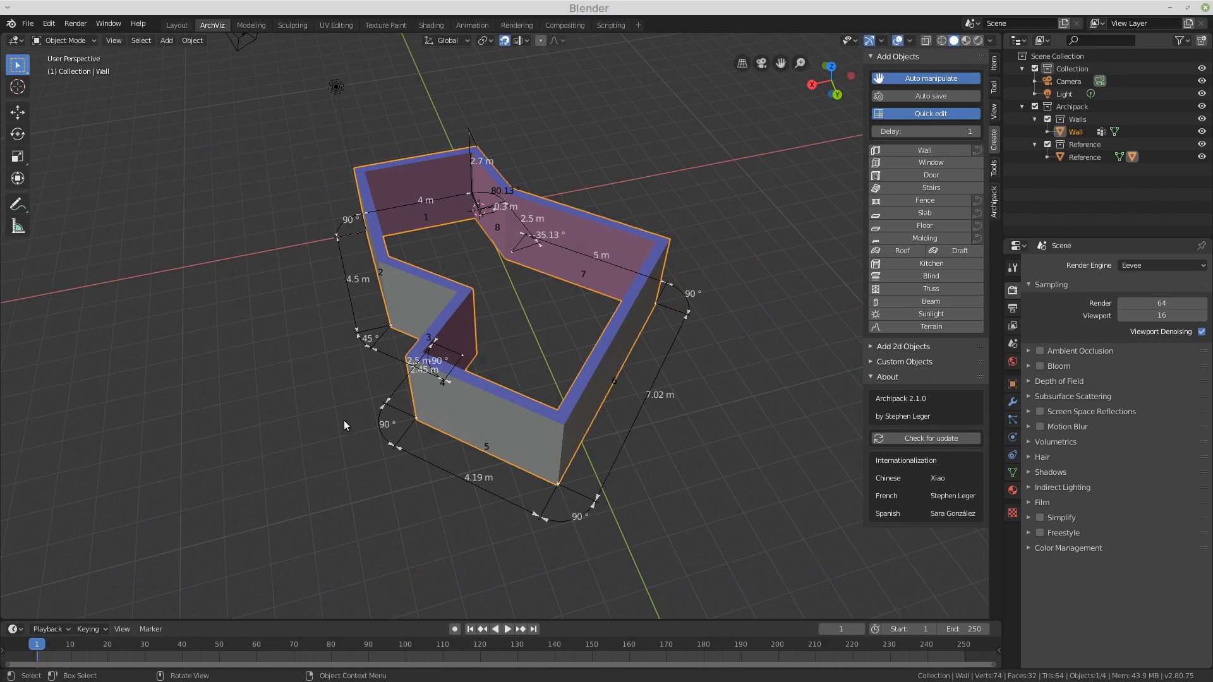
pyautogui.click(666, 178)
pyautogui.click(646, 252)
pyautogui.moveTo(586, 294); pyautogui.dragTo(532, 290, button='middle')
pyautogui.moveTo(563, 319); pyautogui.dragTo(677, 312, button='middle')
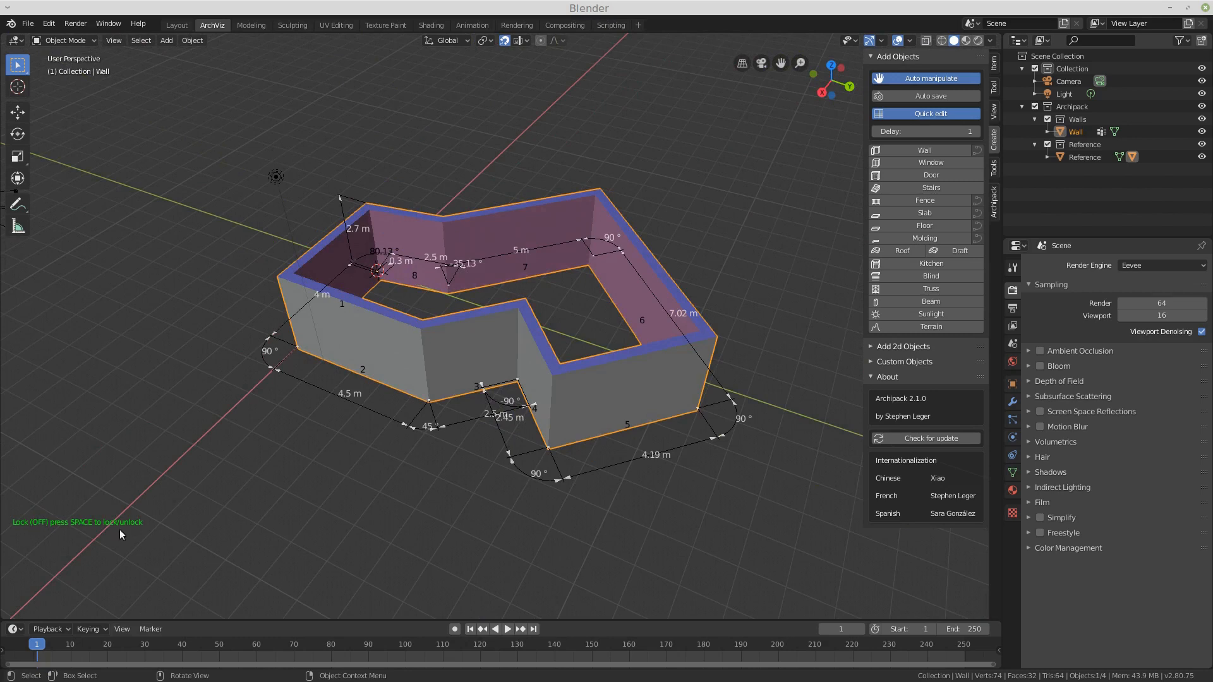
pyautogui.moveTo(345, 432); pyautogui.dragTo(358, 453, button='middle')
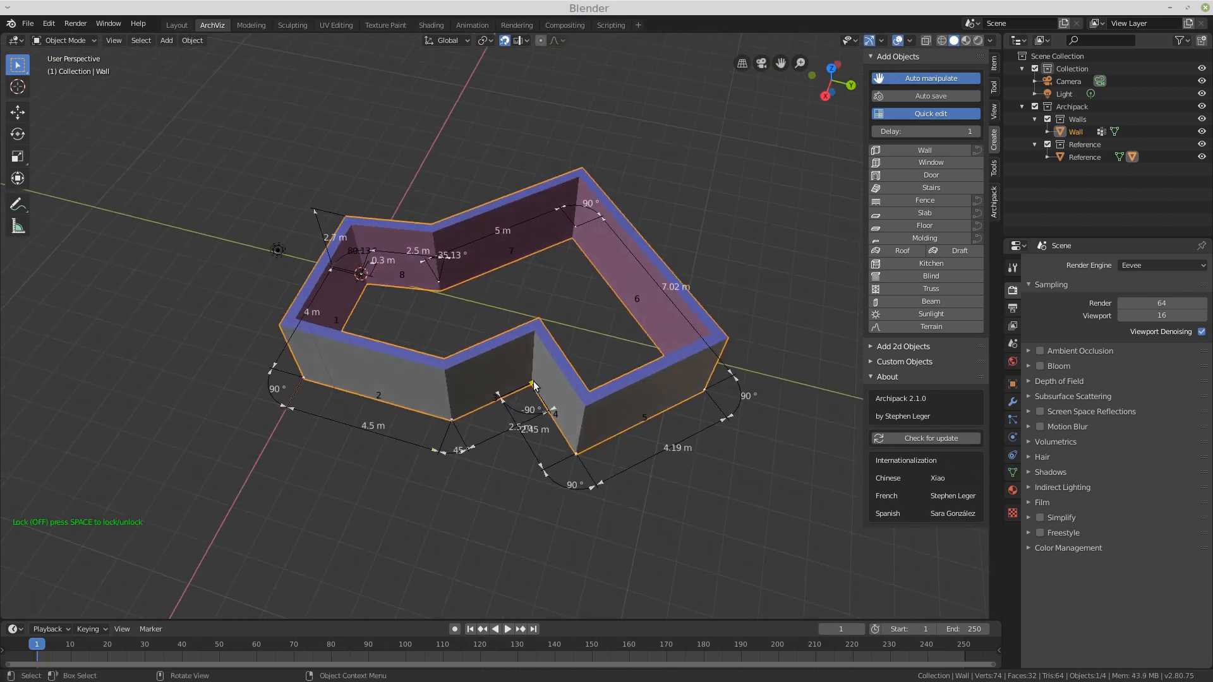
# Step: Adjust the fourth segment's angle with its angle handle to about -83.48°, toggling the lock
pyautogui.moveTo(537, 387); pyautogui.dragTo(527, 395)
pyautogui.press('space')
pyautogui.moveTo(499, 397)
pyautogui.mouseDown()
pyautogui.moveTo(497, 386)
pyautogui.moveTo(505, 410)
pyautogui.moveTo(503, 384)
pyautogui.moveTo(505, 402)
pyautogui.mouseUp()
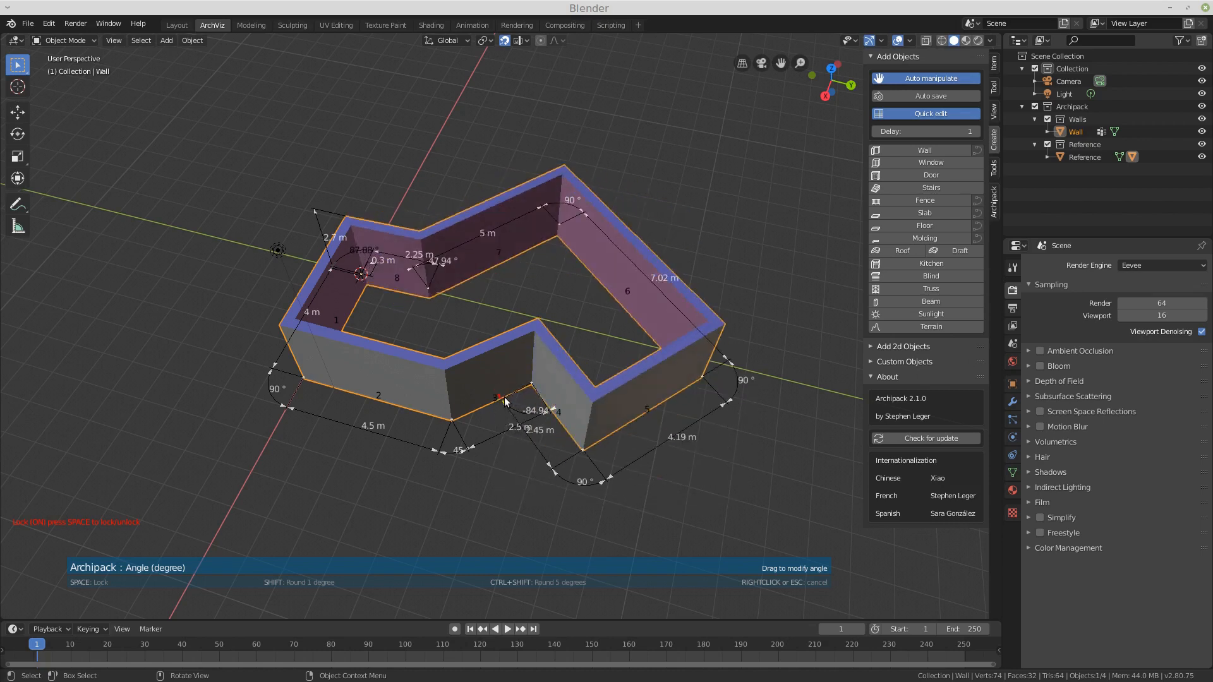
pyautogui.moveTo(505, 402); pyautogui.dragTo(508, 400)
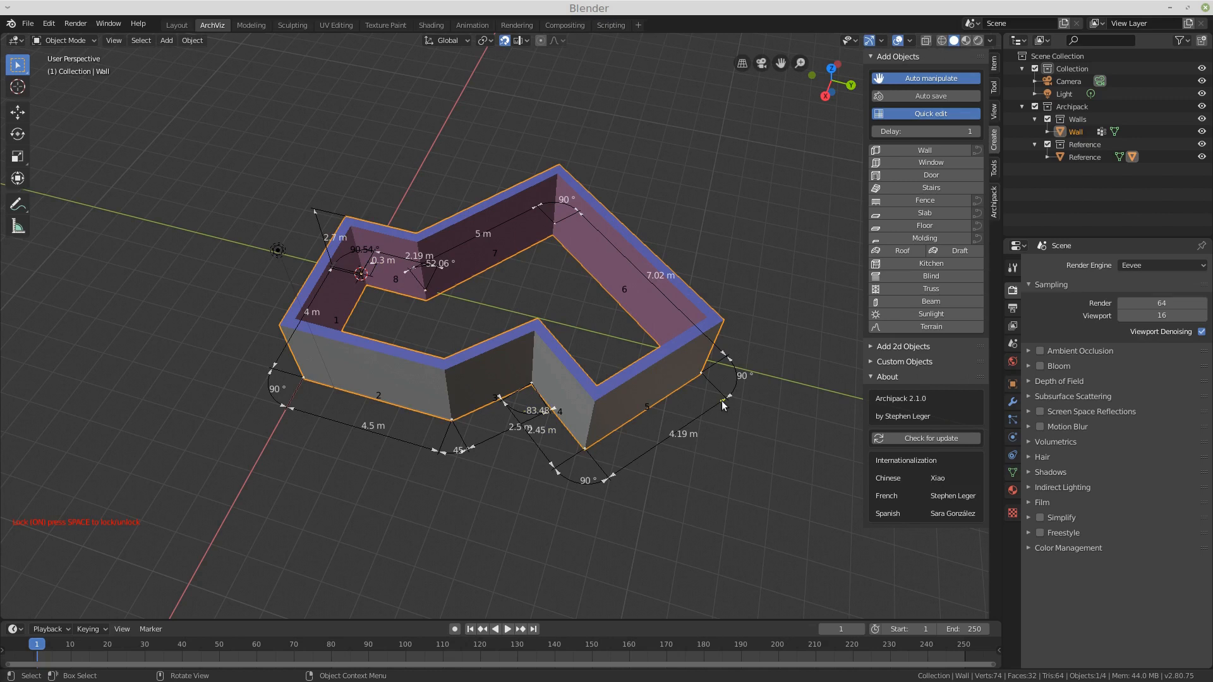
# Step: Shorten the fifth segment to about 4.8 m and set the following corner to about 92.24°
pyautogui.moveTo(724, 403); pyautogui.dragTo(781, 371)
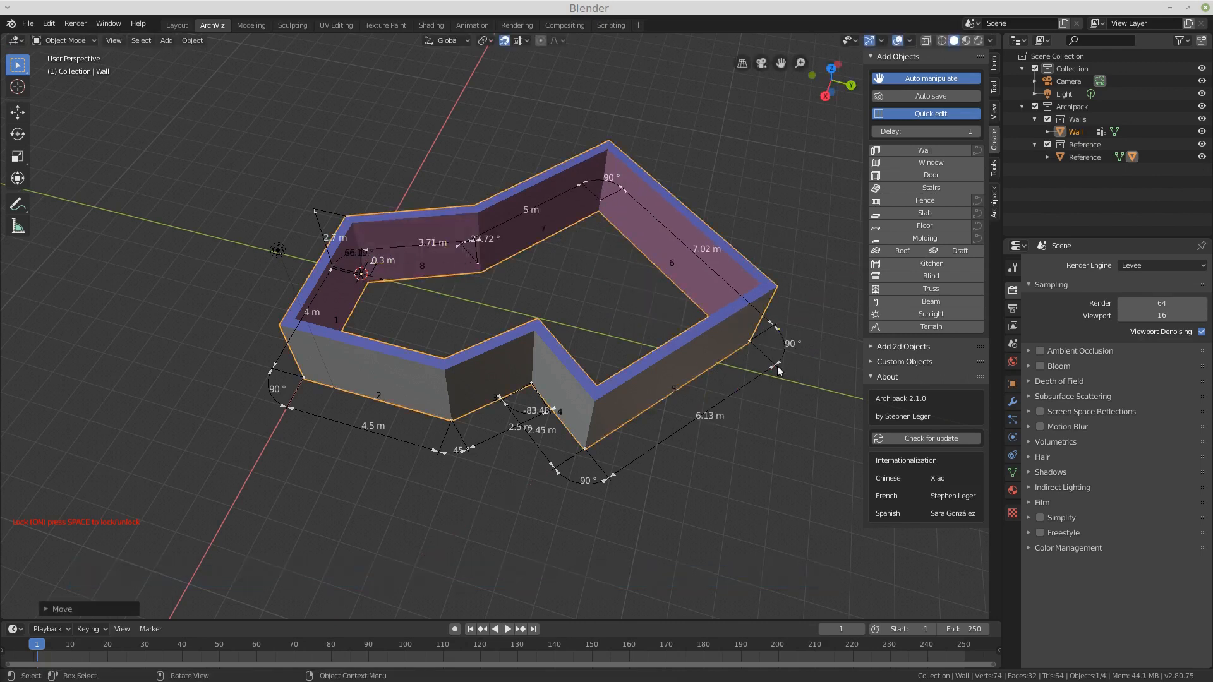
pyautogui.moveTo(770, 369); pyautogui.dragTo(724, 394)
pyautogui.press('space')
pyautogui.moveTo(729, 396)
pyautogui.mouseDown()
pyautogui.moveTo(808, 360)
pyautogui.moveTo(736, 388)
pyautogui.mouseUp()
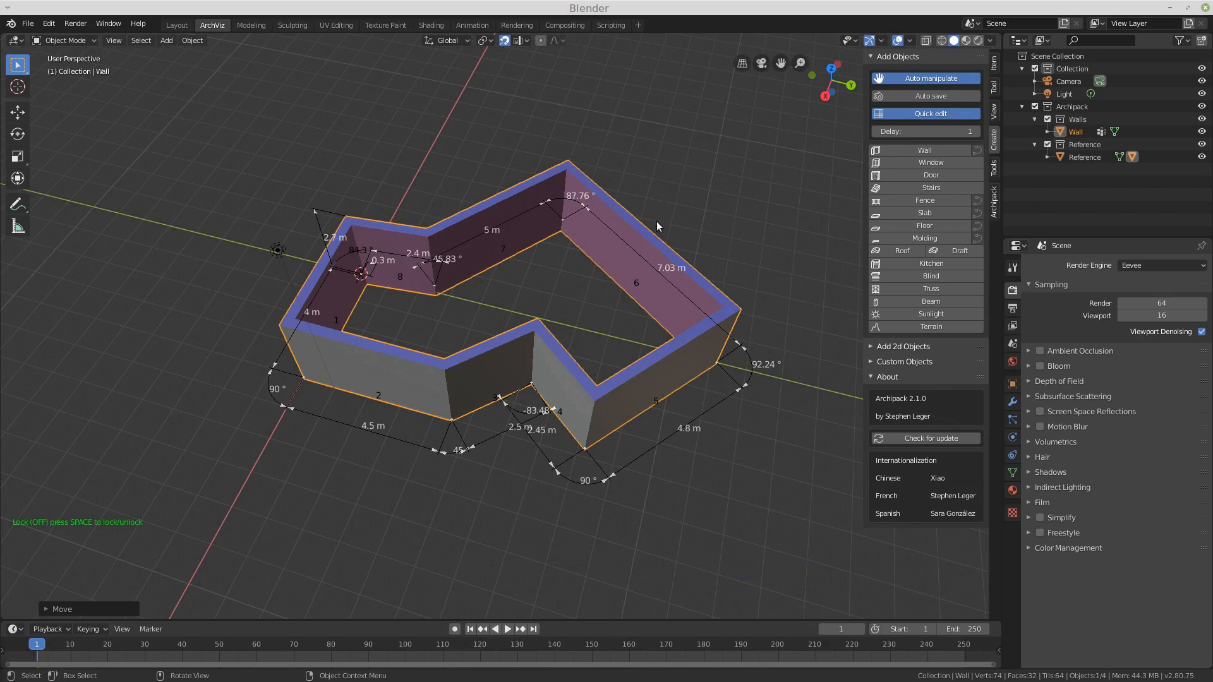
# Step: Orbit and zoom around the closed wall to inspect its shape from several angles
pyautogui.moveTo(628, 339)
pyautogui.mouseDown(button='middle')
pyautogui.moveTo(590, 304)
pyautogui.moveTo(623, 320)
pyautogui.mouseUp(button='middle')
pyautogui.moveTo(476, 302); pyautogui.dragTo(509, 309, button='middle')
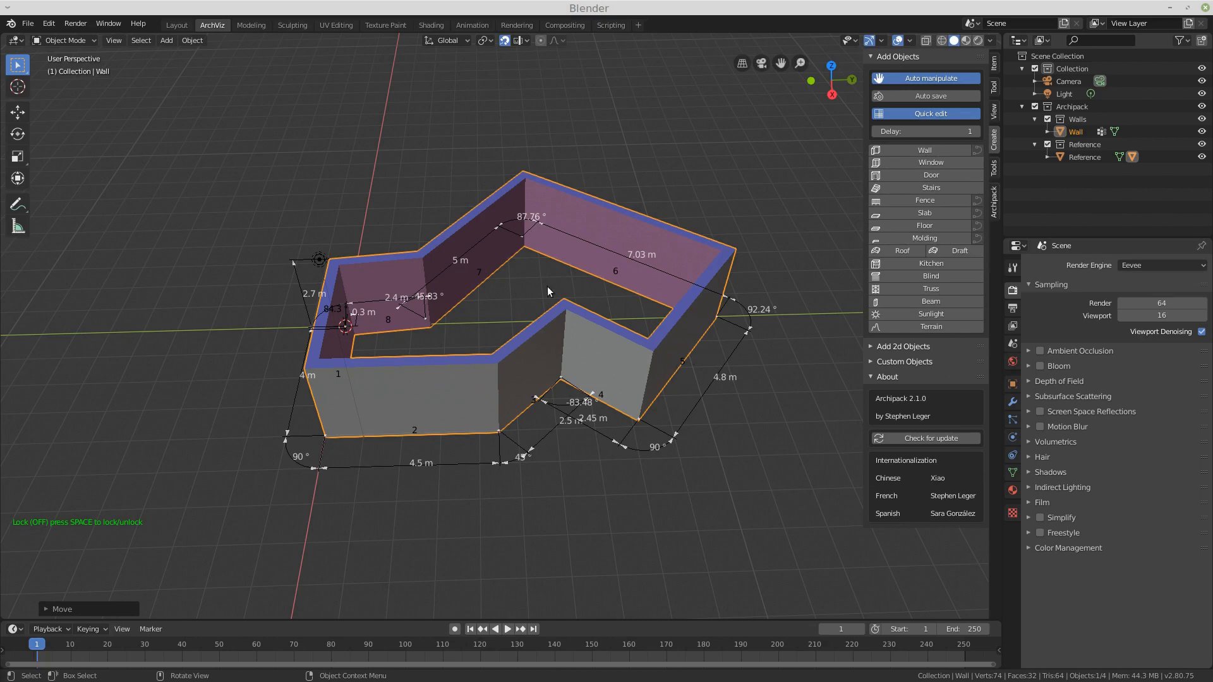
pyautogui.moveTo(423, 378); pyautogui.dragTo(442, 362, button='middle')
pyautogui.moveTo(521, 307); pyautogui.dragTo(505, 333, button='middle')
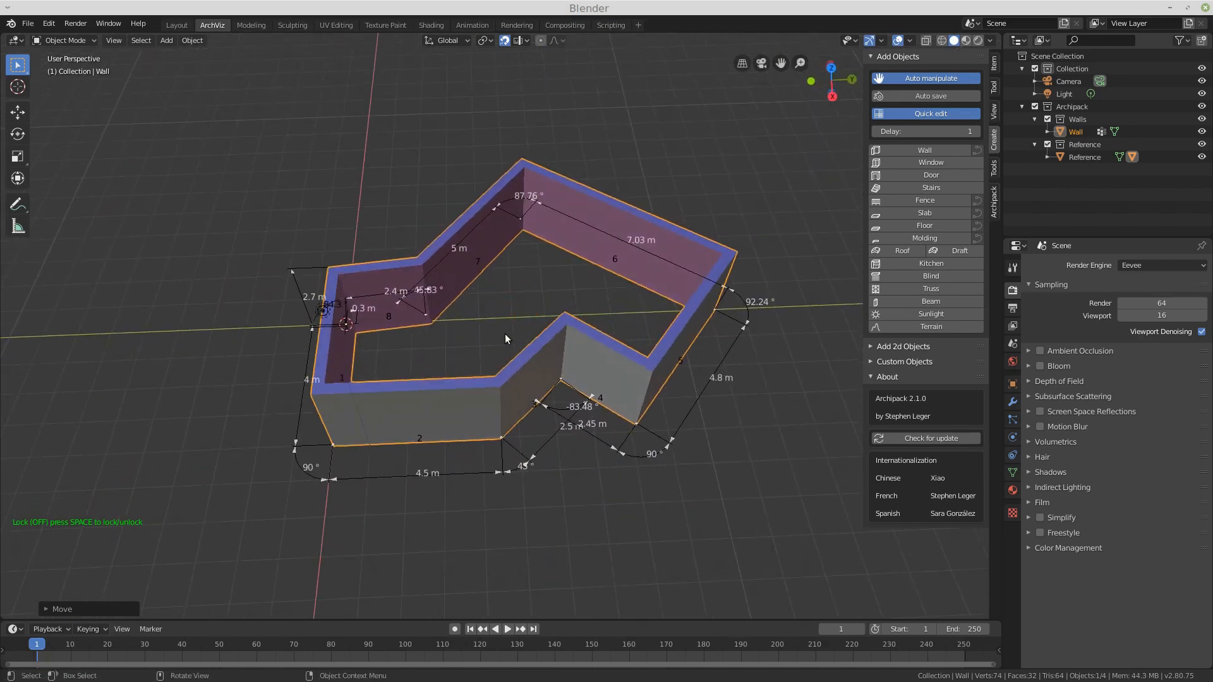
pyautogui.moveTo(443, 363); pyautogui.dragTo(443, 347, button='middle')
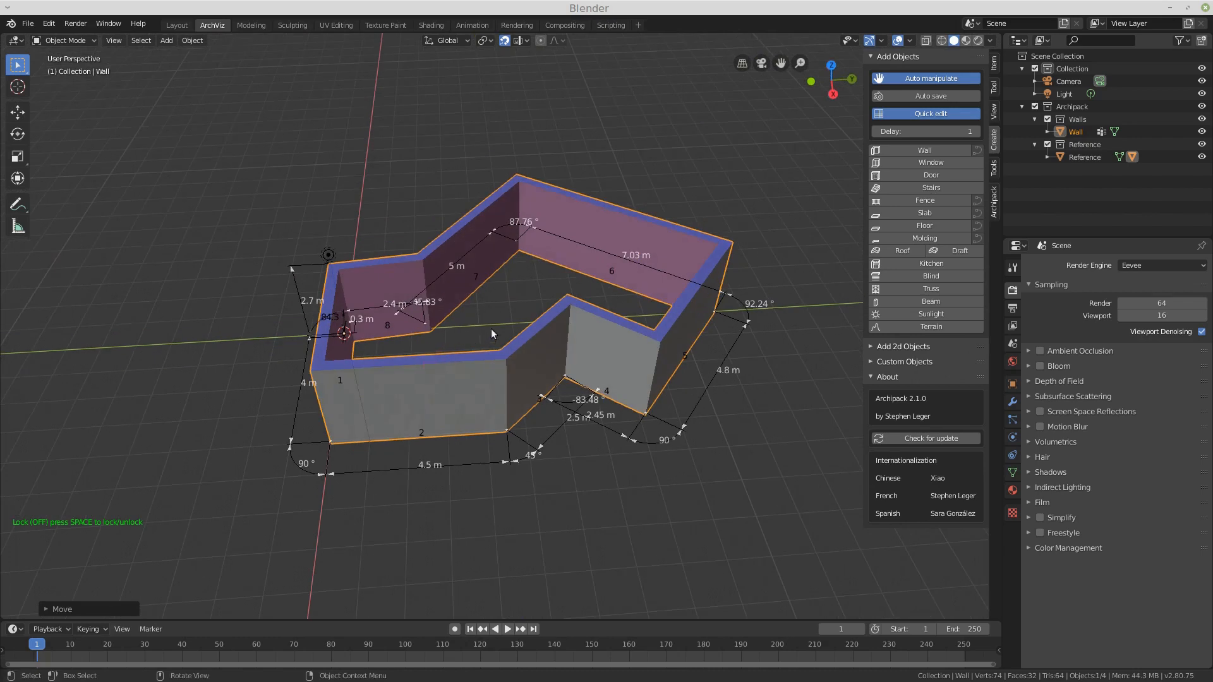
pyautogui.moveTo(495, 309); pyautogui.dragTo(556, 334, button='middle')
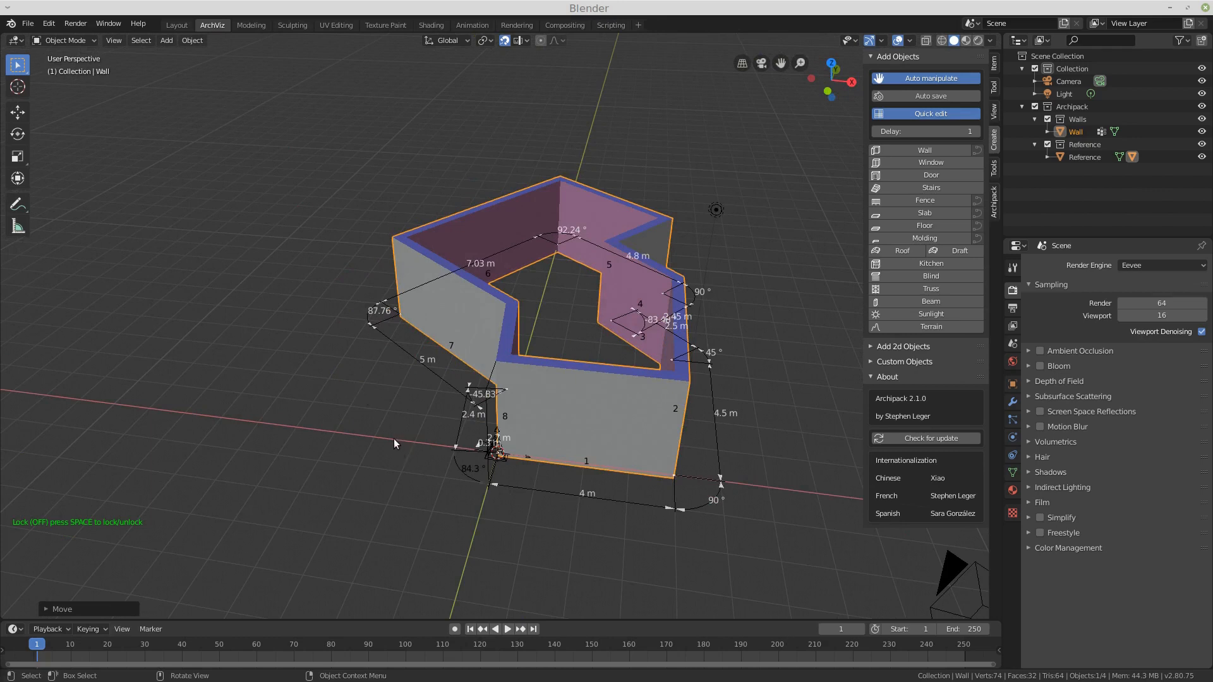
pyautogui.moveTo(578, 434); pyautogui.dragTo(520, 427, button='middle')
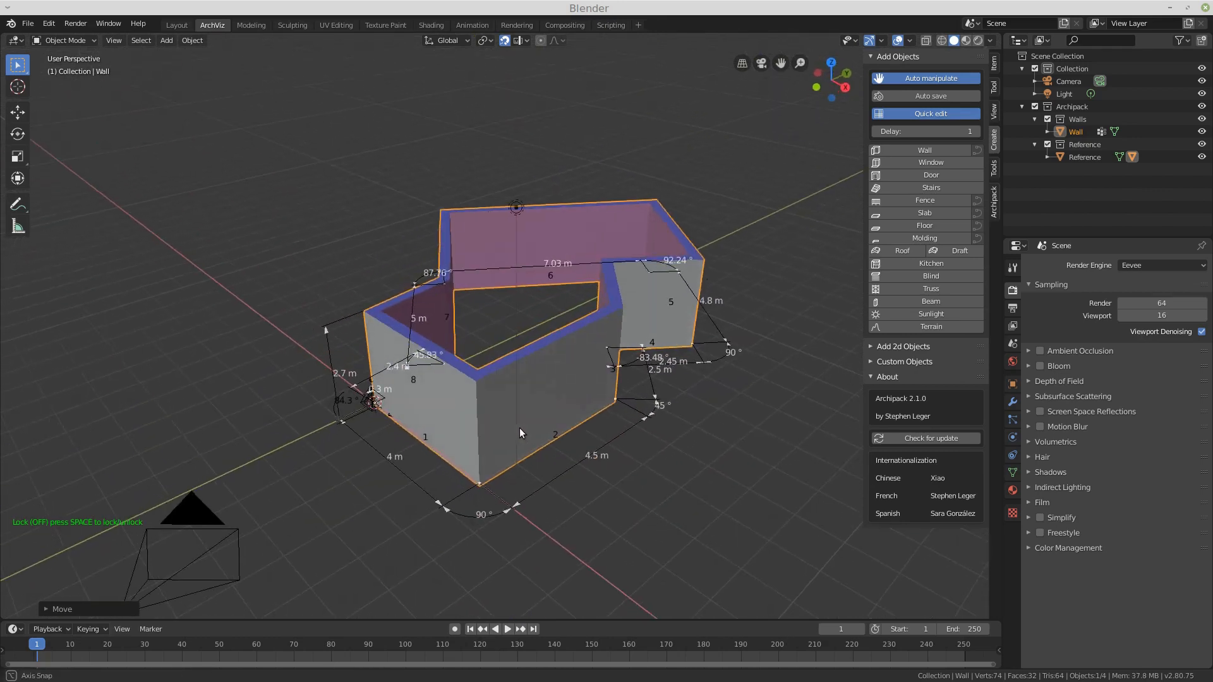
pyautogui.scroll(8, 380, 400)
pyautogui.scroll(2, 380, 401)
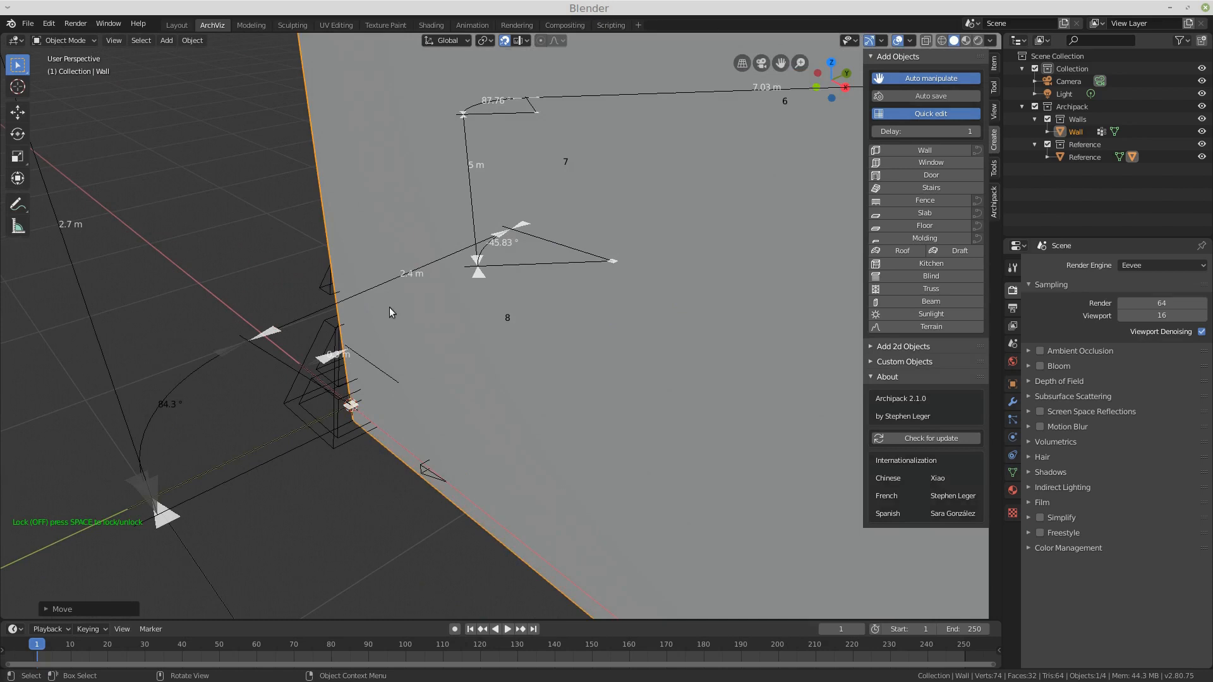
pyautogui.click(305, 476)
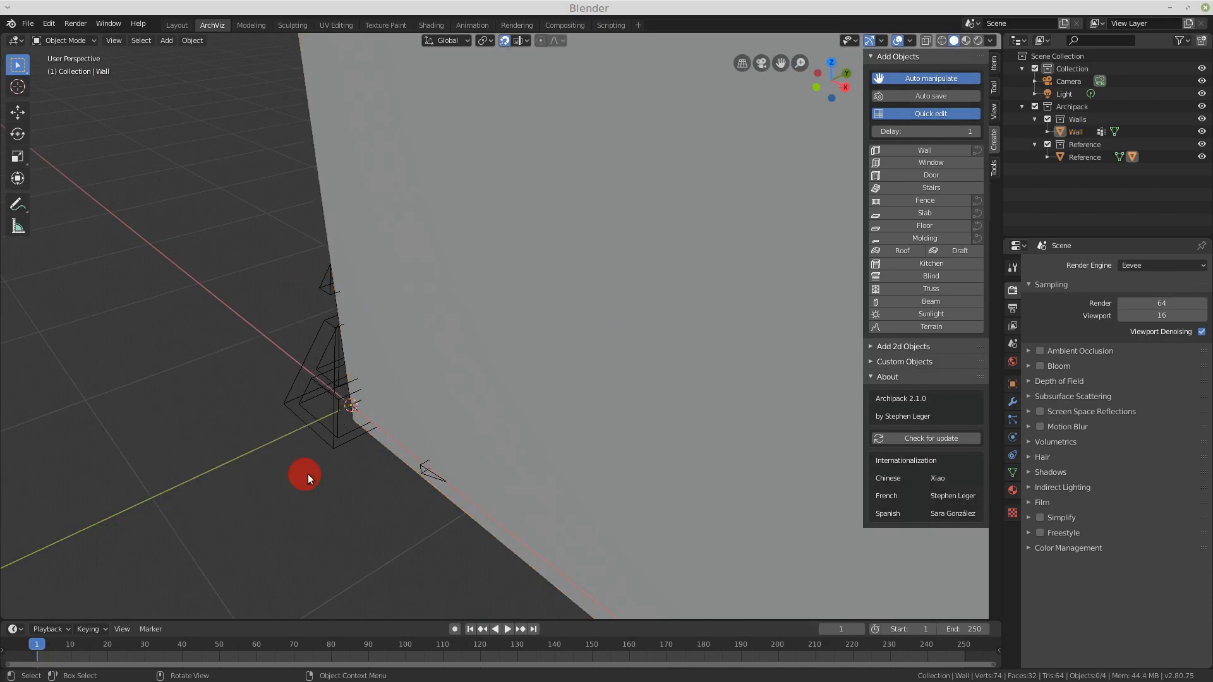
pyautogui.click(331, 446)
pyautogui.scroll(-8, 236, 377)
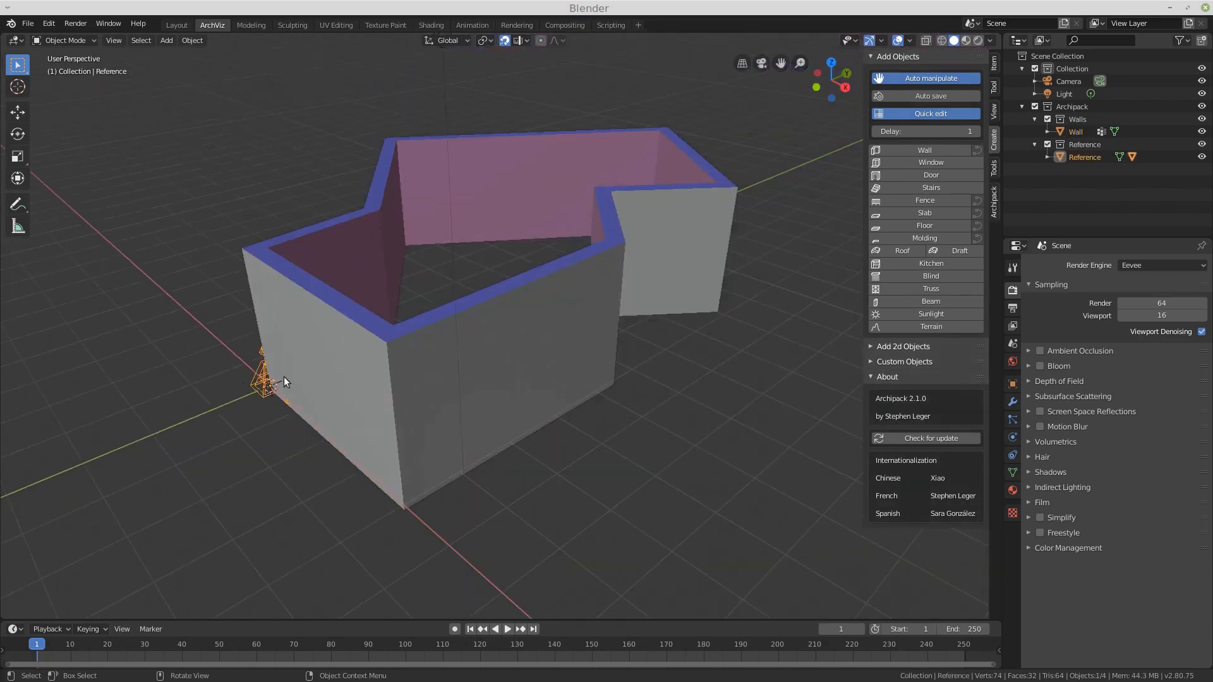
pyautogui.moveTo(374, 397); pyautogui.dragTo(240, 390, button='middle')
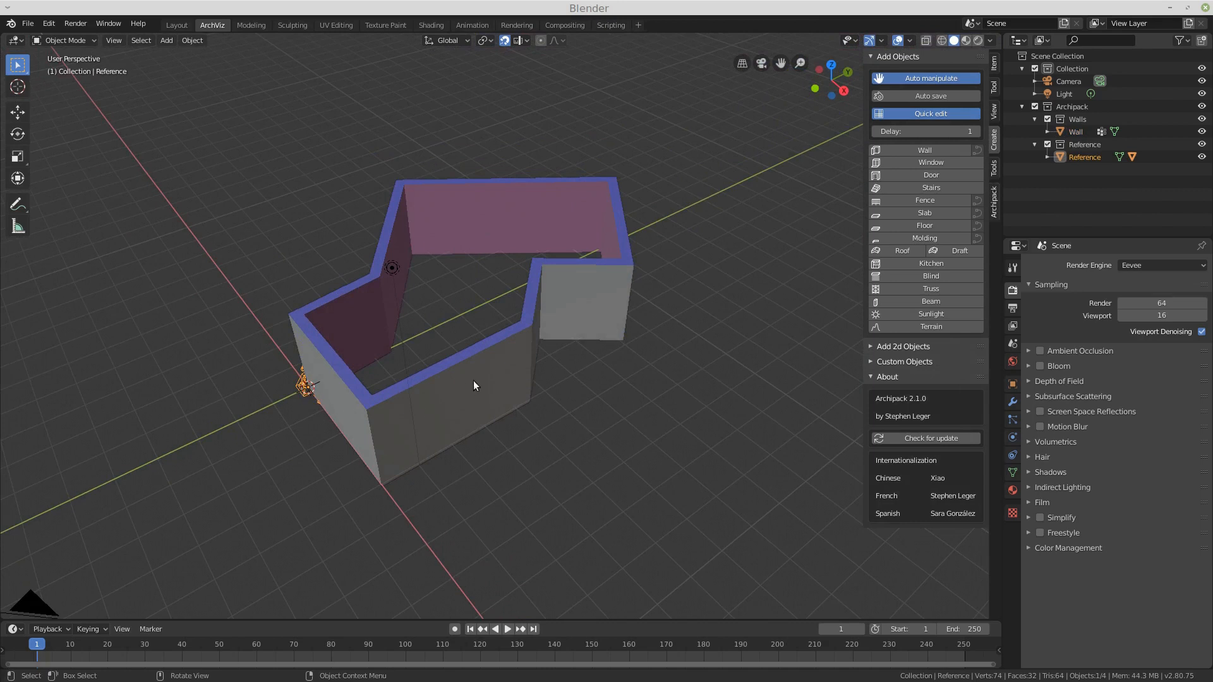
pyautogui.moveTo(588, 390)
pyautogui.mouseDown(button='middle')
pyautogui.moveTo(596, 429)
pyautogui.moveTo(652, 387)
pyautogui.moveTo(708, 392)
pyautogui.moveTo(532, 414)
pyautogui.moveTo(601, 383)
pyautogui.mouseUp(button='middle')
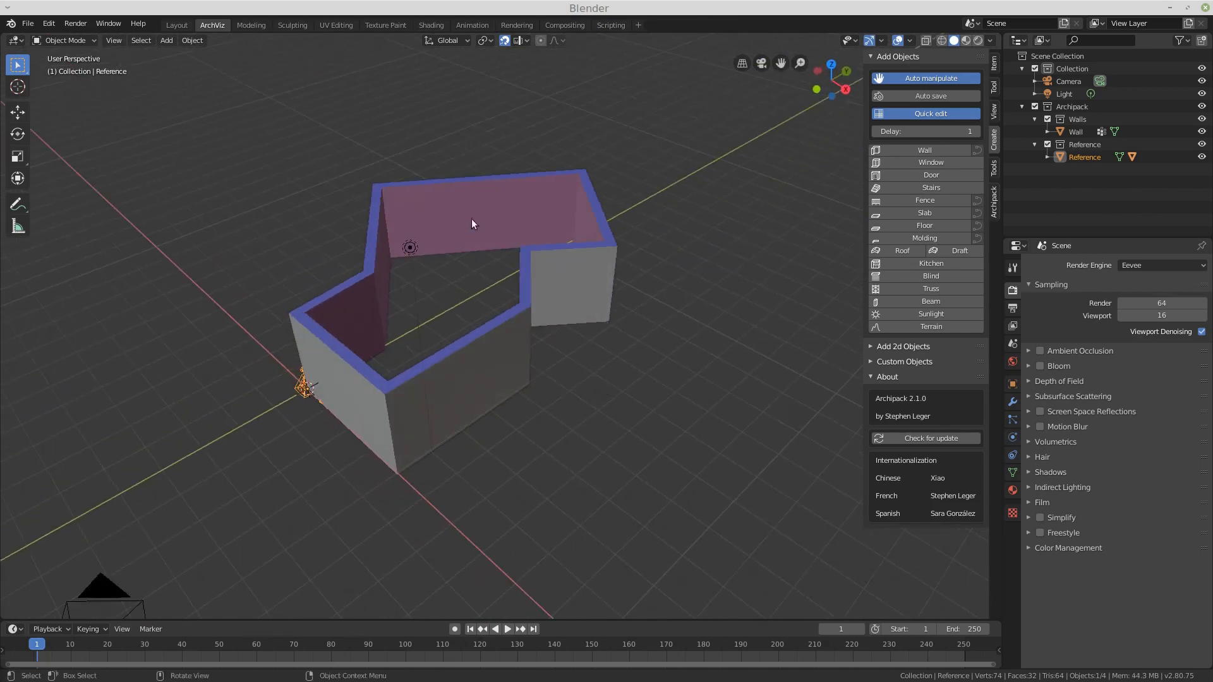
pyautogui.moveTo(505, 339); pyautogui.dragTo(509, 343, button='middle')
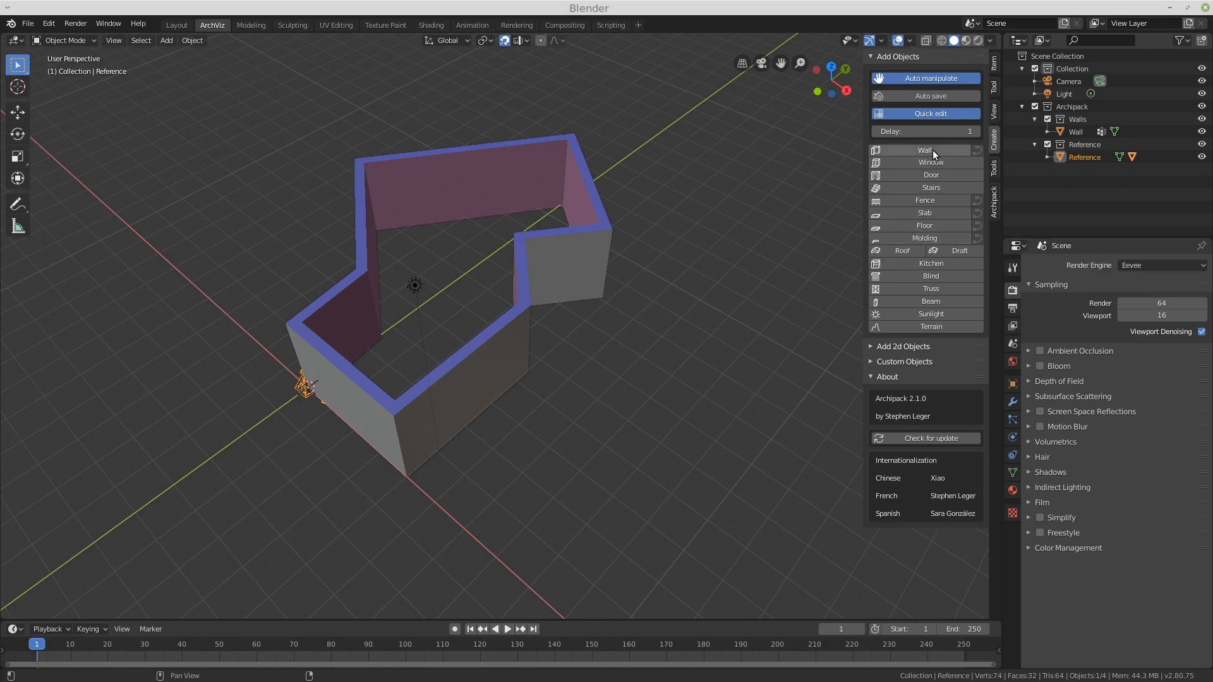
# Step: Start a new interior wall with the Inside 15x240 preset, drawing a first segment about 3.72 m long inside the outline
pyautogui.click(499, 336)
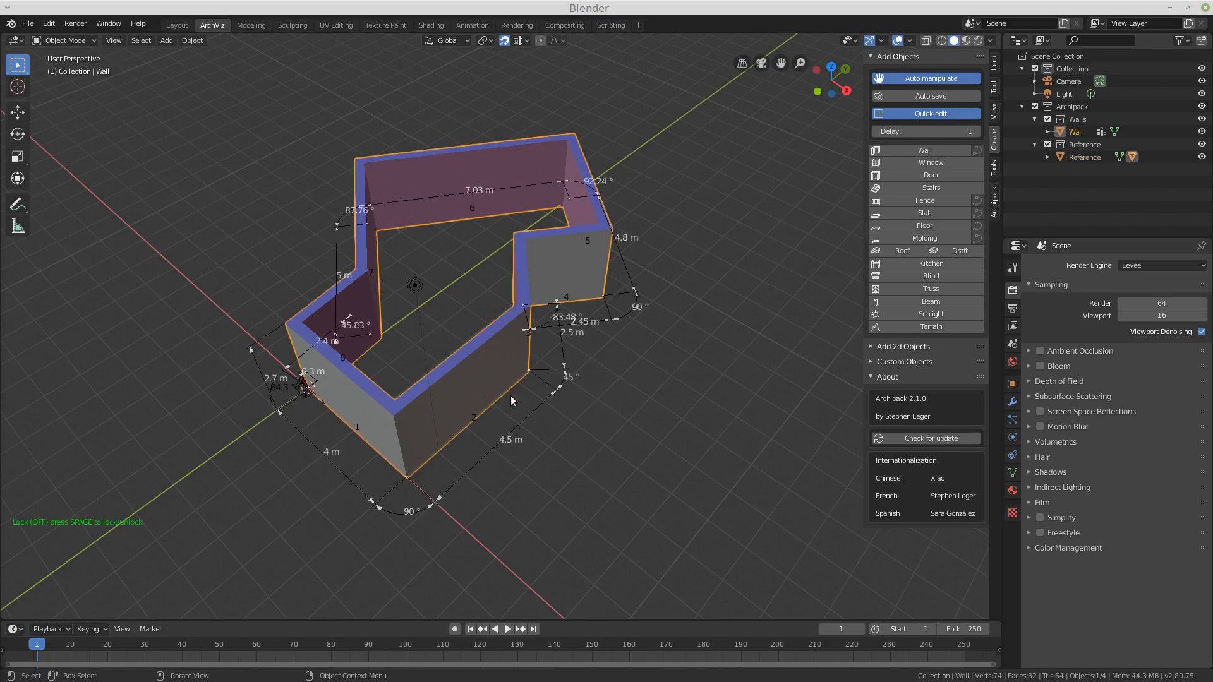
pyautogui.click(905, 149)
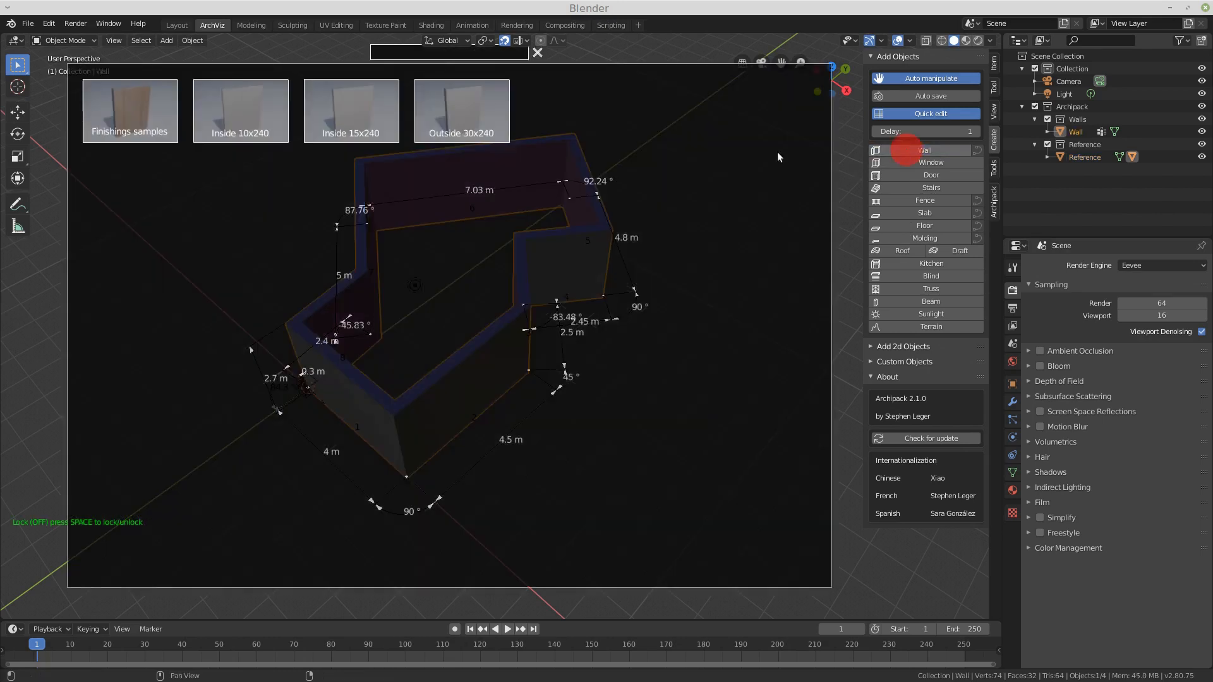
pyautogui.click(339, 118)
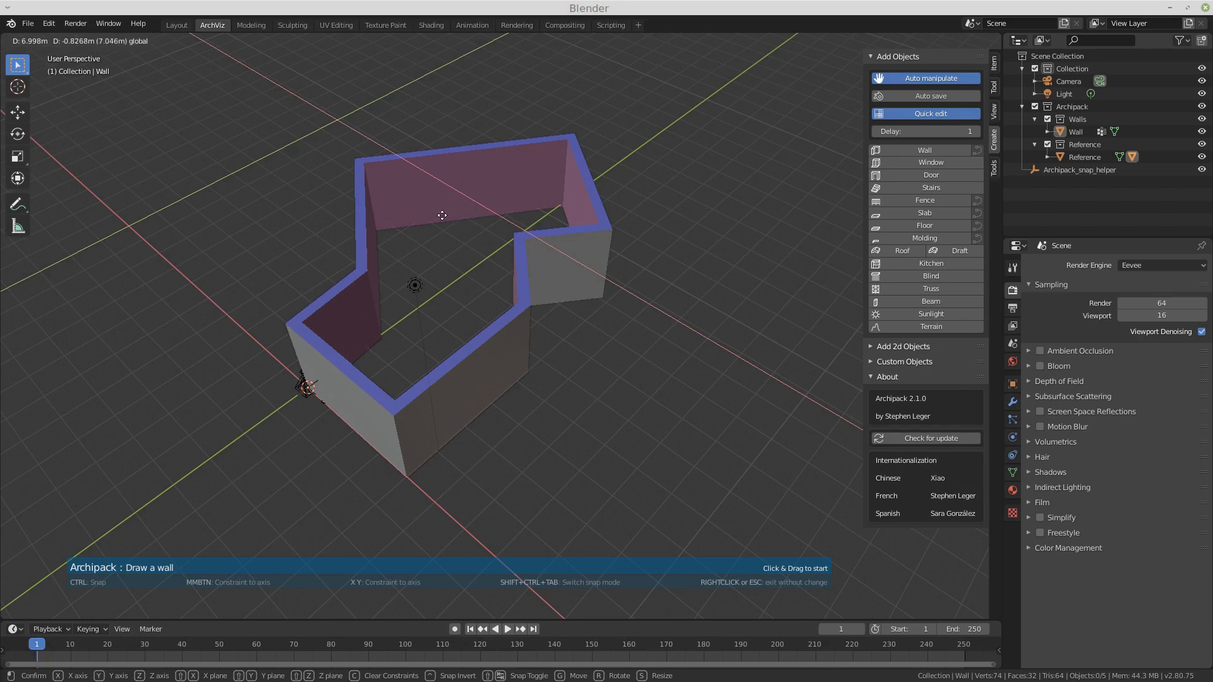
pyautogui.click(443, 216)
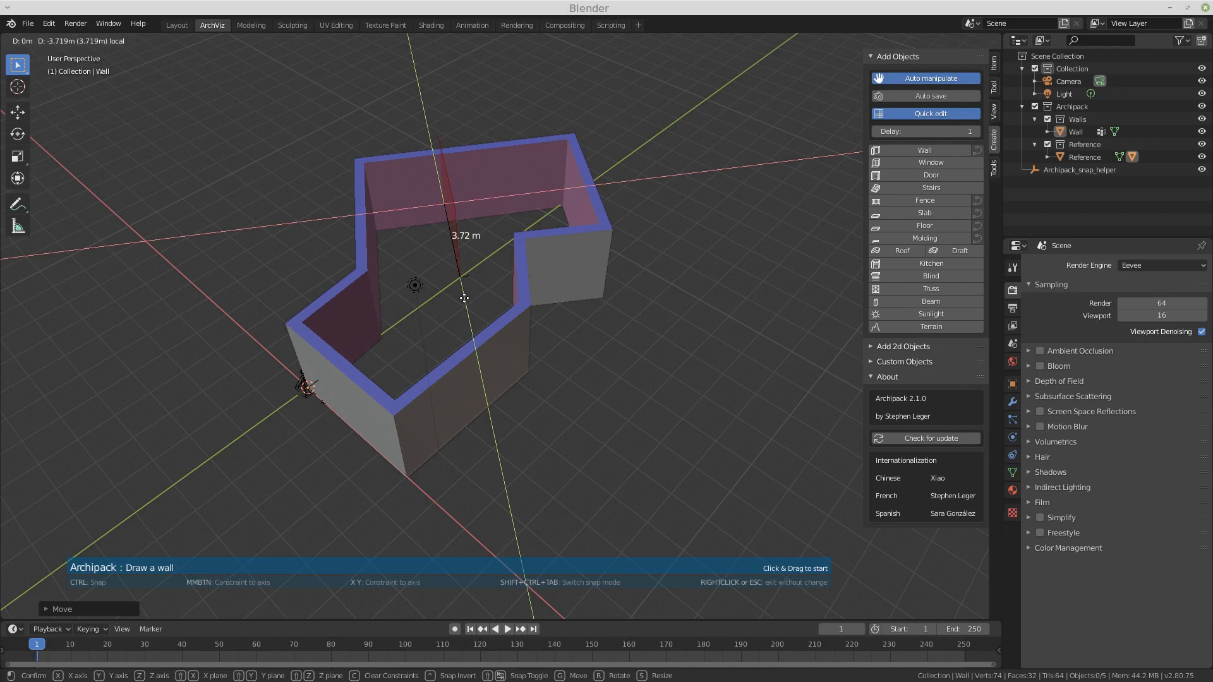
pyautogui.moveTo(464, 298); pyautogui.dragTo(464, 298)
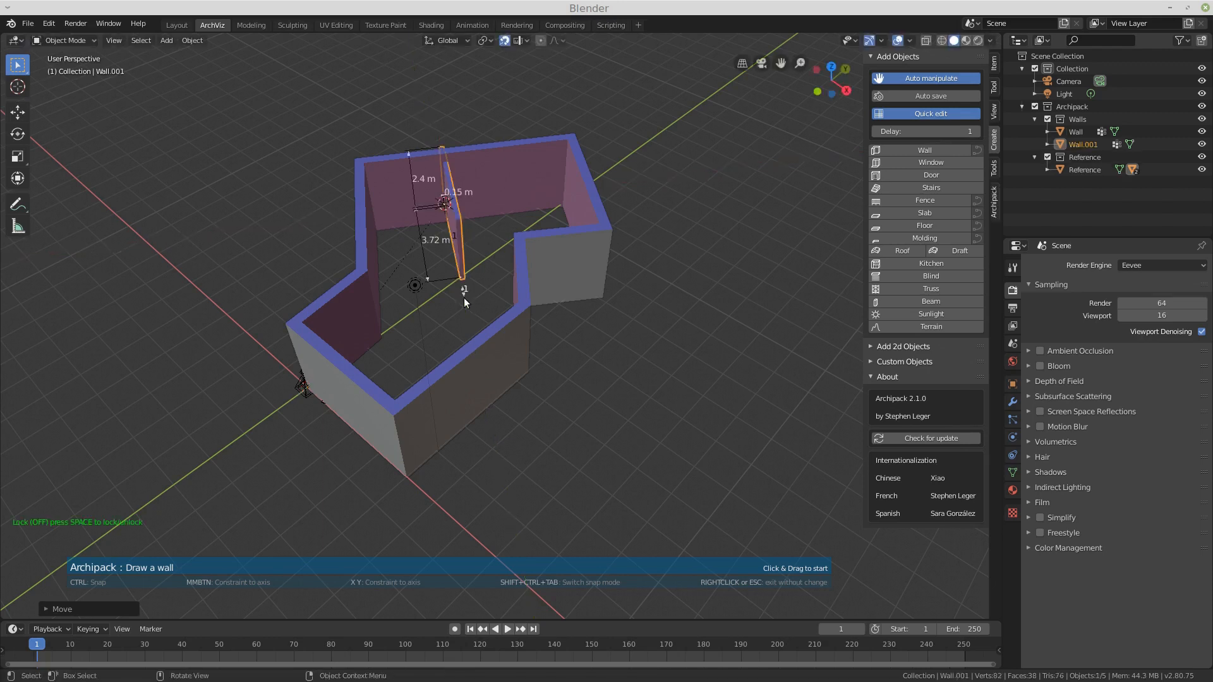
# Step: Continue the interior wall with a second segment about 3.97 m long at 90°, then finish drawing
pyautogui.moveTo(516, 218); pyautogui.dragTo(584, 241, button='middle')
pyautogui.moveTo(394, 223)
pyautogui.mouseDown()
pyautogui.moveTo(421, 240)
pyautogui.moveTo(410, 227)
pyautogui.mouseUp()
pyautogui.moveTo(547, 229)
pyautogui.mouseDown(button='middle')
pyautogui.moveTo(293, 226)
pyautogui.moveTo(477, 228)
pyautogui.mouseUp(button='middle')
pyautogui.moveTo(461, 278); pyautogui.dragTo(607, 254)
pyautogui.rightClick(649, 211)
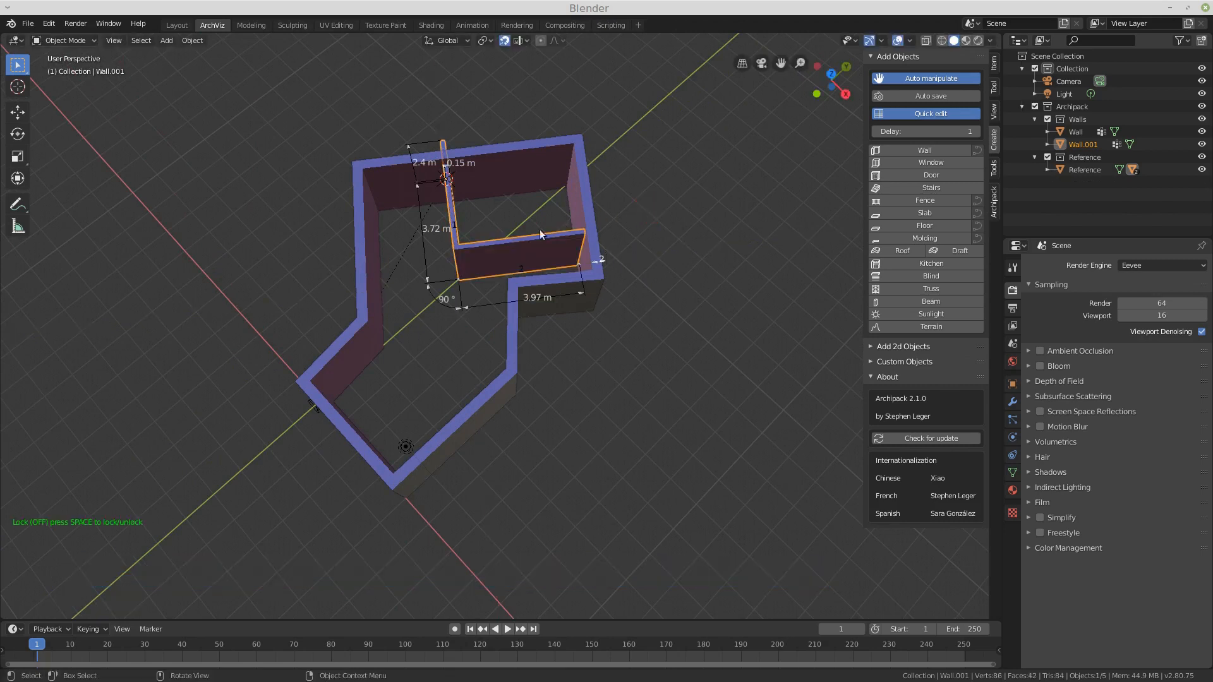
# Step: Reposition the interior wall's end handles so its segments are about 2.87 m and 3.91 m long
pyautogui.moveTo(519, 246); pyautogui.dragTo(473, 217, button='middle')
pyautogui.click(503, 41)
pyautogui.moveTo(398, 218); pyautogui.dragTo(414, 241)
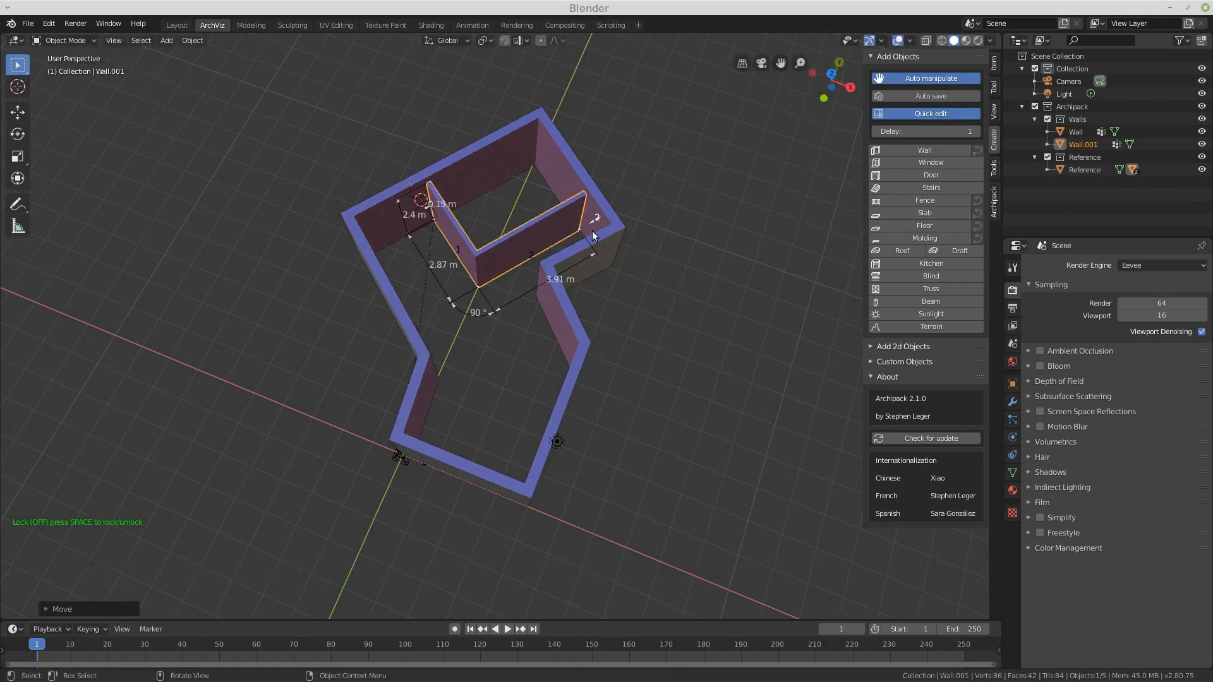
pyautogui.moveTo(596, 222)
pyautogui.mouseDown(button='middle')
pyautogui.moveTo(600, 281)
pyautogui.moveTo(605, 260)
pyautogui.moveTo(597, 274)
pyautogui.moveTo(573, 195)
pyautogui.moveTo(615, 179)
pyautogui.moveTo(605, 209)
pyautogui.mouseUp(button='middle')
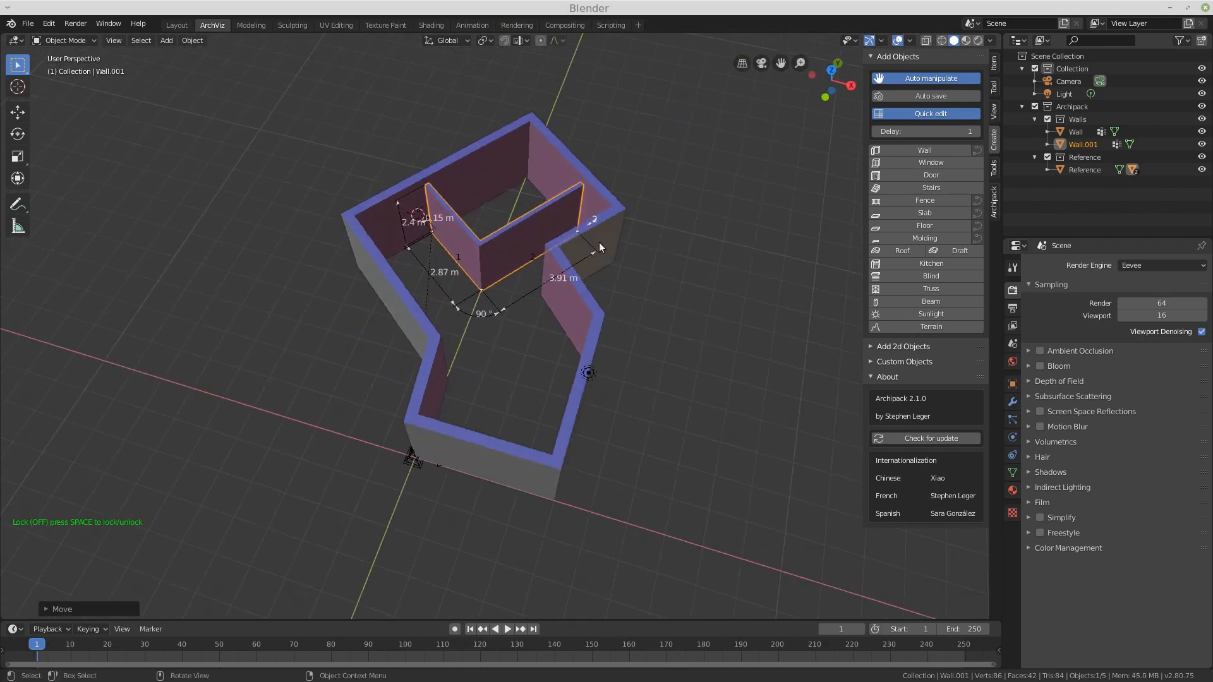
pyautogui.moveTo(591, 256); pyautogui.dragTo(580, 264)
pyautogui.moveTo(457, 370); pyautogui.dragTo(466, 346, button='middle')
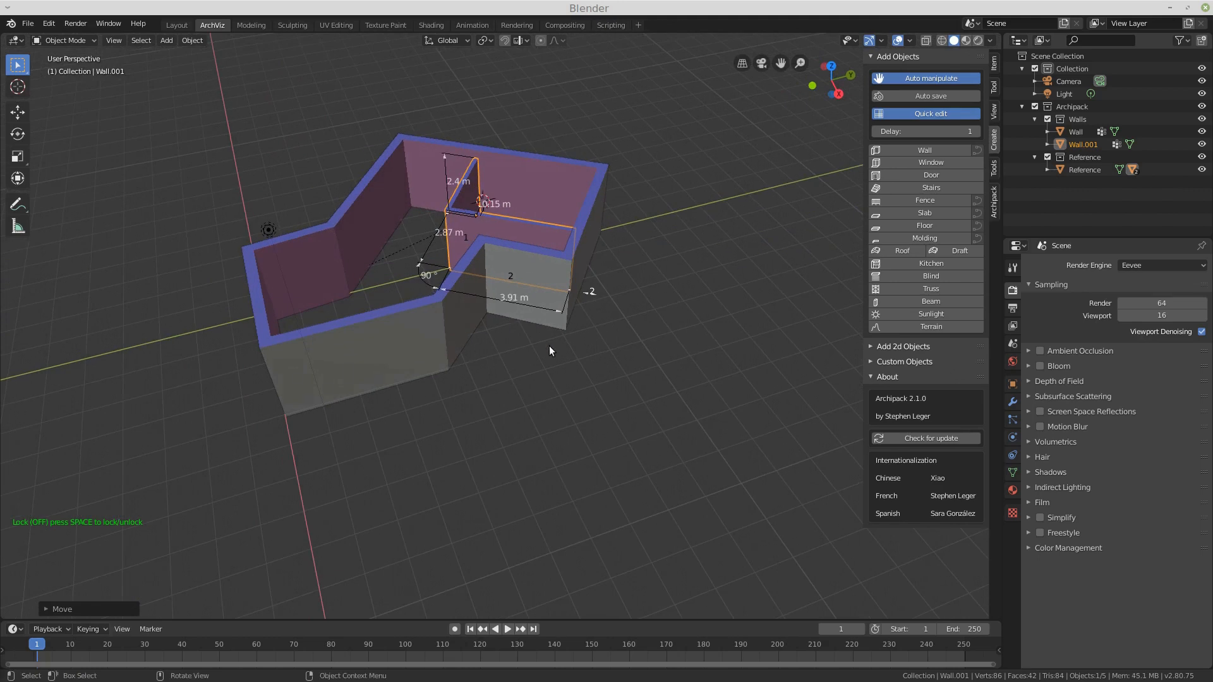
# Step: Draw another wall with the Outside 30x240 preset: a first segment about 3.3 m and a 4 m second segment along X
pyautogui.click(897, 149)
pyautogui.click(466, 117)
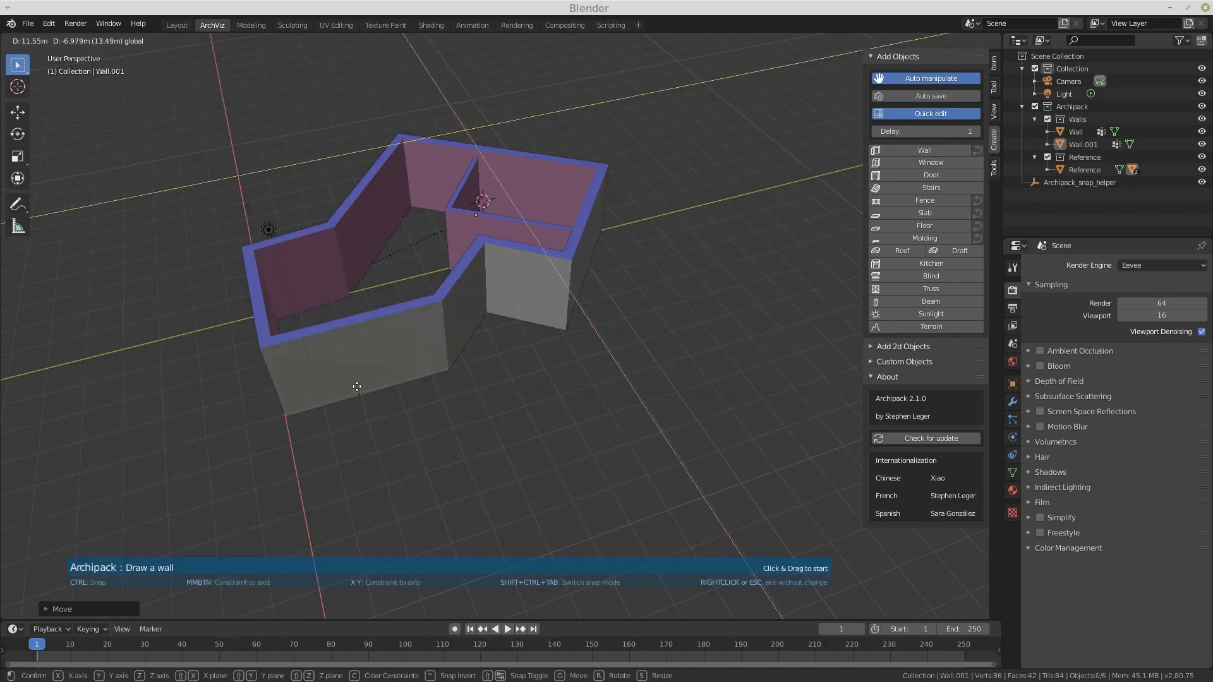
pyautogui.click(357, 387)
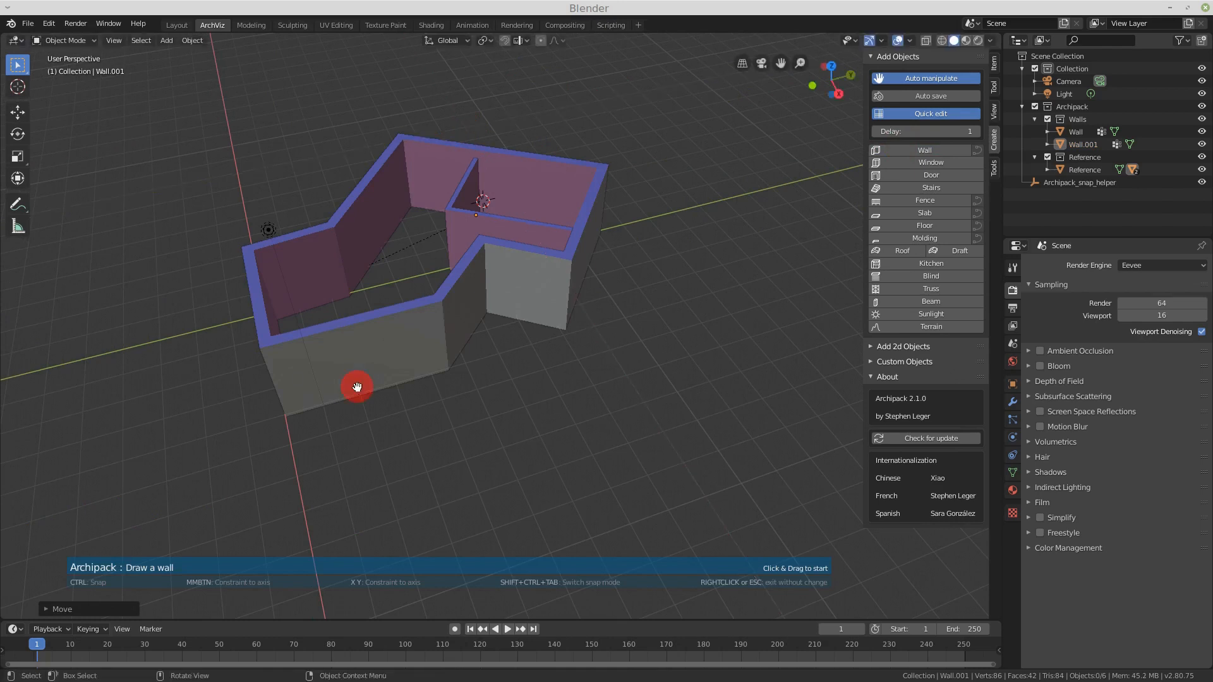
pyautogui.moveTo(357, 386)
pyautogui.mouseDown()
pyautogui.moveTo(399, 534)
pyautogui.moveTo(367, 522)
pyautogui.moveTo(399, 544)
pyautogui.moveTo(394, 487)
pyautogui.moveTo(638, 412)
pyautogui.moveTo(624, 417)
pyautogui.mouseUp()
pyautogui.press('x')
pyautogui.press('4')
pyautogui.moveTo(456, 379); pyautogui.dragTo(521, 361, button='middle')
pyautogui.rightClick(615, 366)
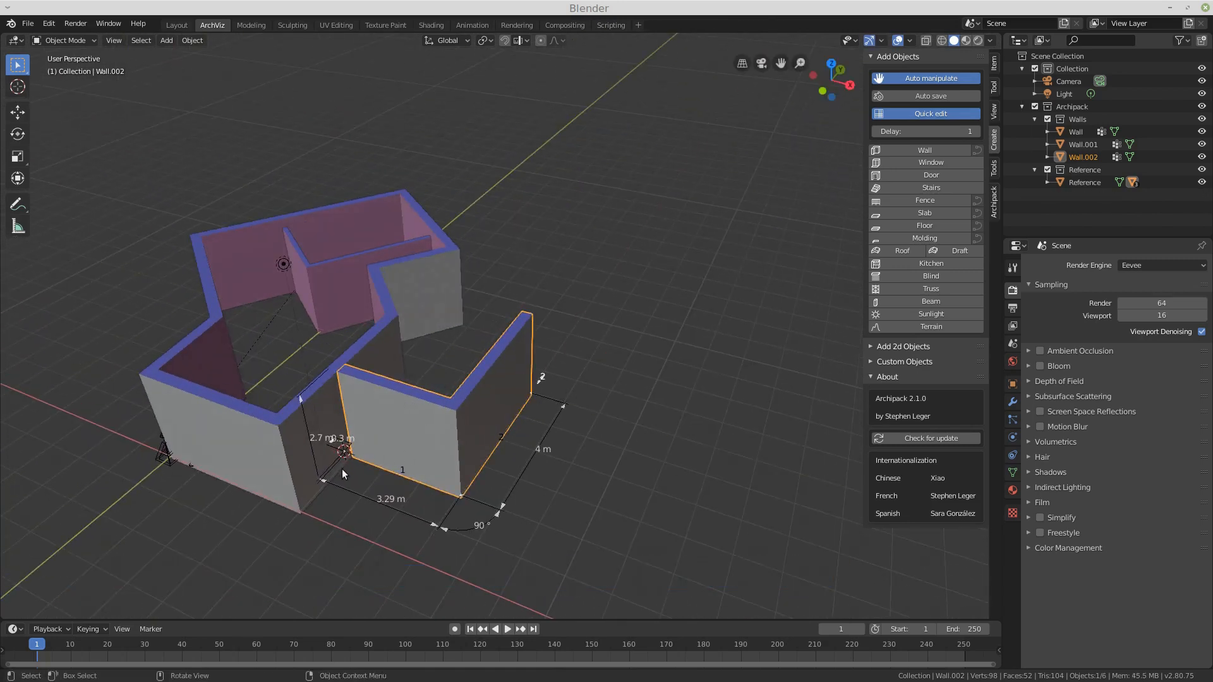
# Step: Shorten the new wall's first segment to about 3.05 m by moving its start handle
pyautogui.moveTo(321, 481)
pyautogui.mouseDown()
pyautogui.moveTo(379, 499)
pyautogui.moveTo(330, 484)
pyautogui.mouseUp()
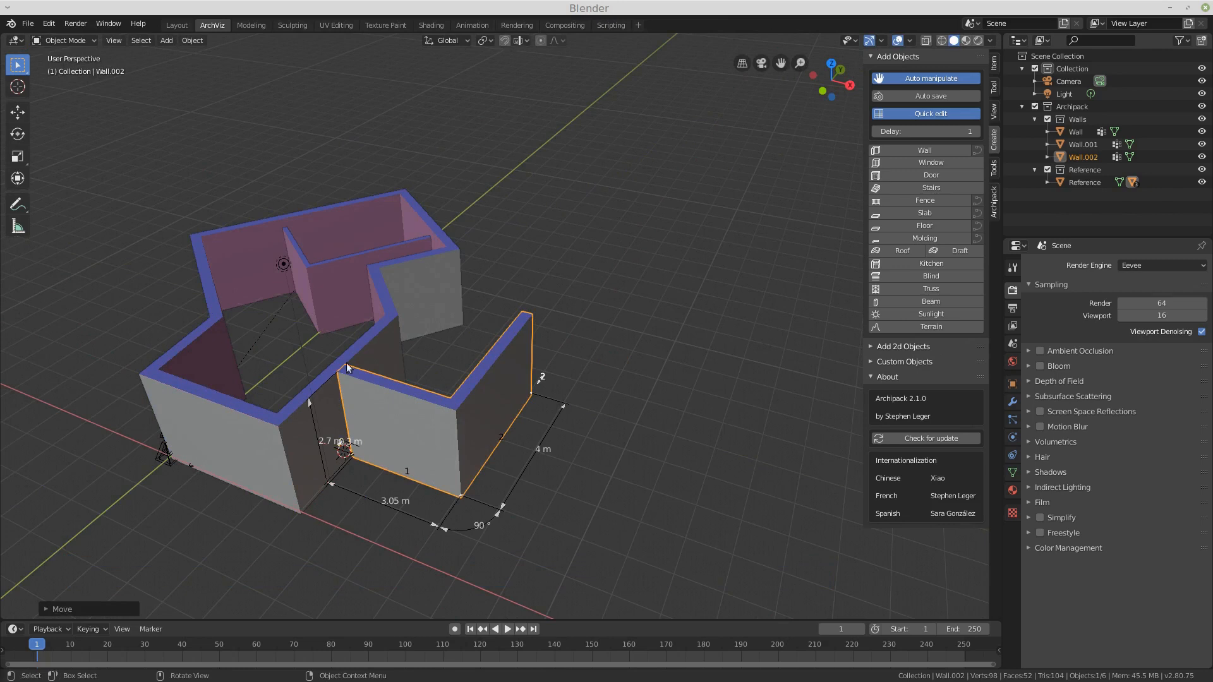
pyautogui.moveTo(492, 317); pyautogui.dragTo(590, 272, button='middle')
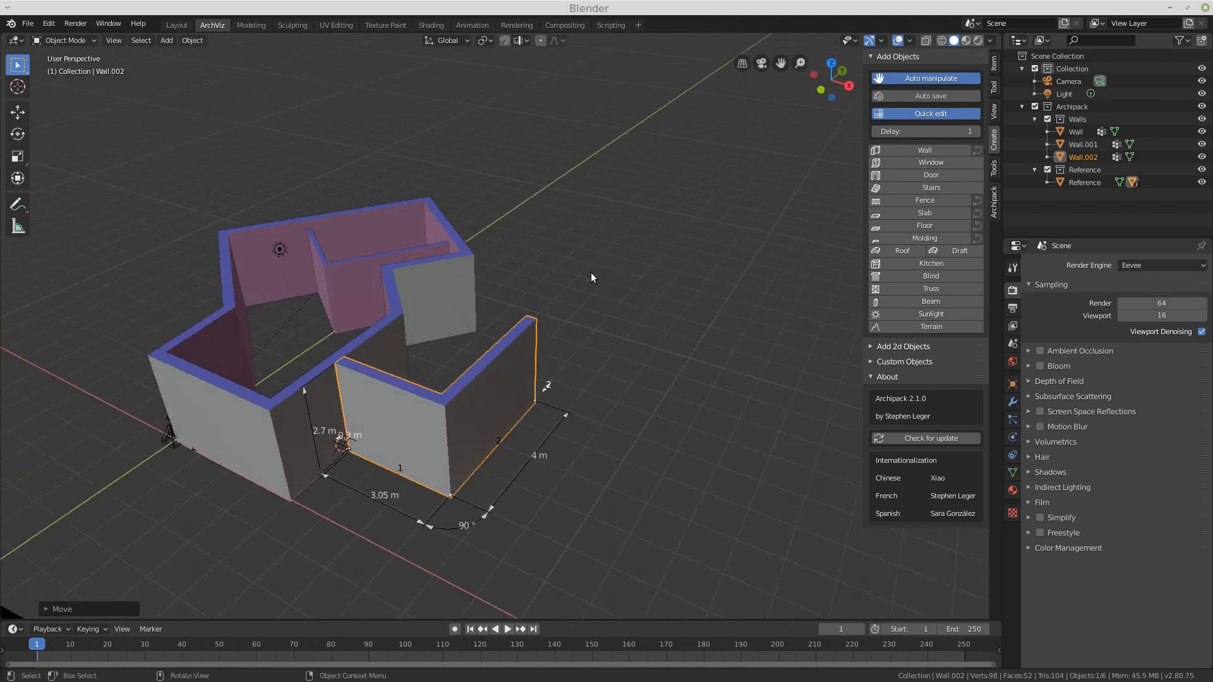
pyautogui.scroll(-2, 628, 256)
pyautogui.scroll(3, 435, 341)
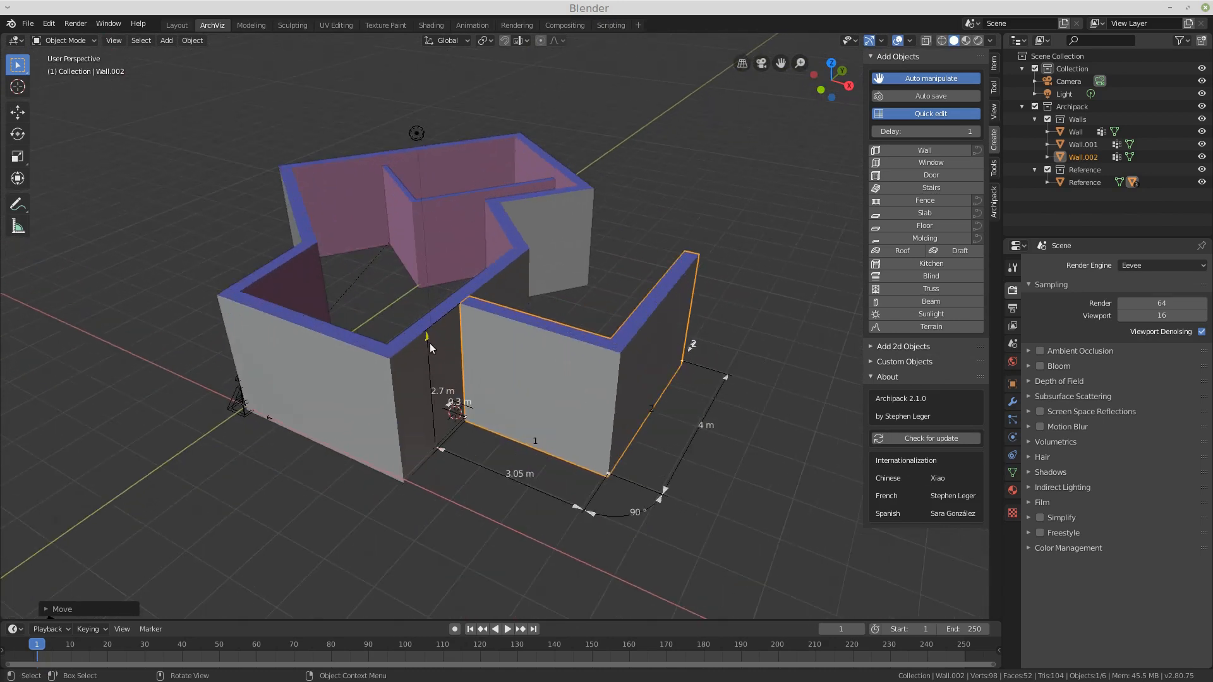